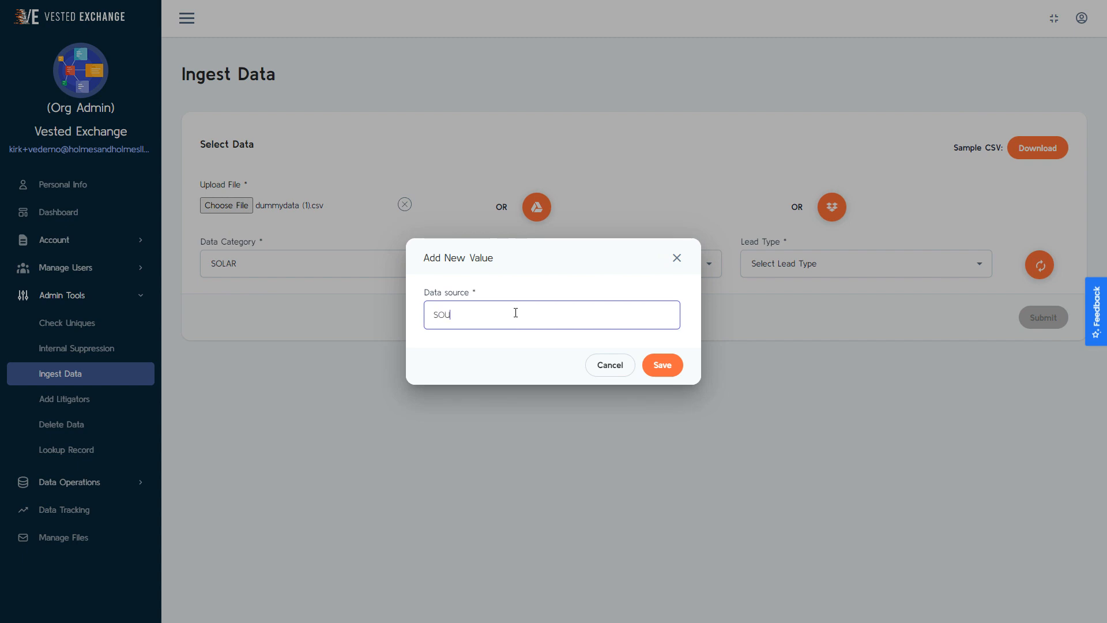
Step: Save SOURCE2 as a new data source and add SHORTFORM as a new lead type
click(681, 372)
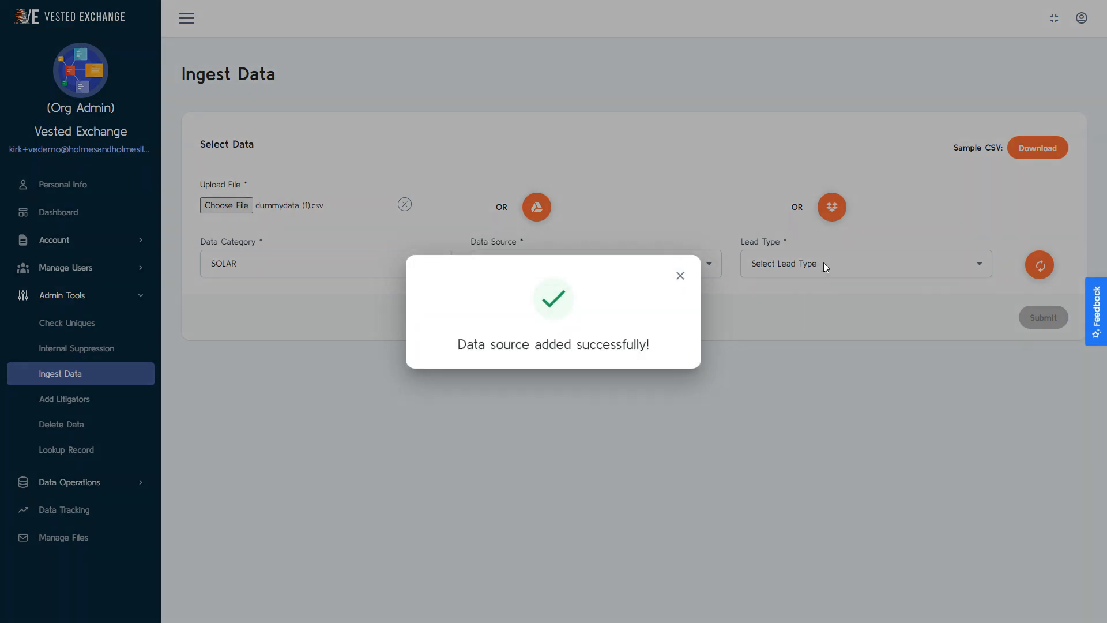
click(680, 275)
click(815, 264)
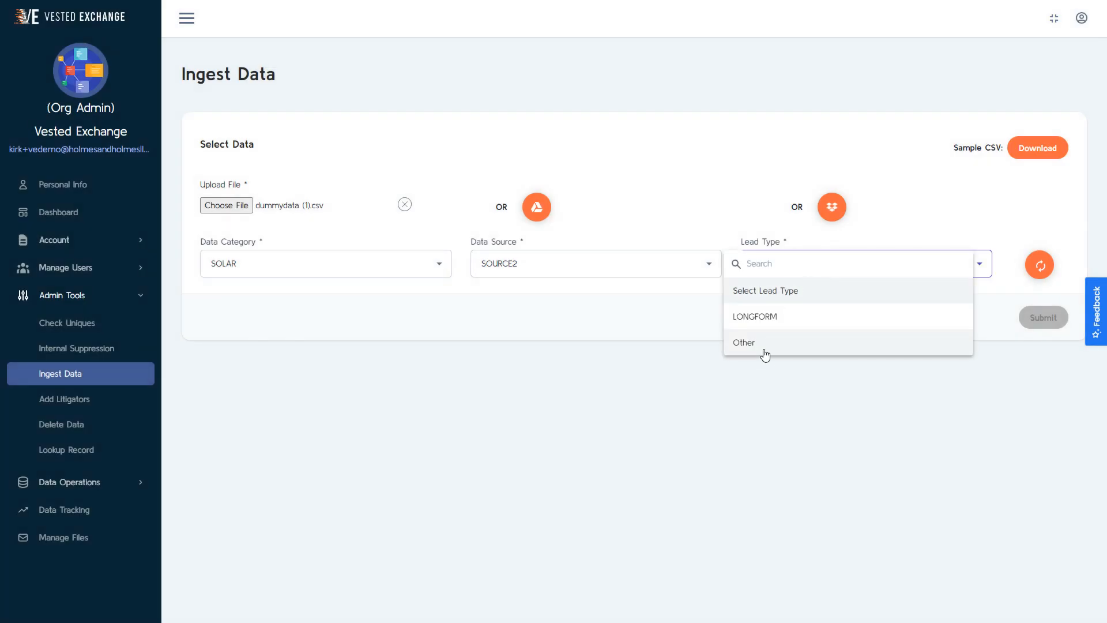
click(766, 344)
text(SHORTFORM)
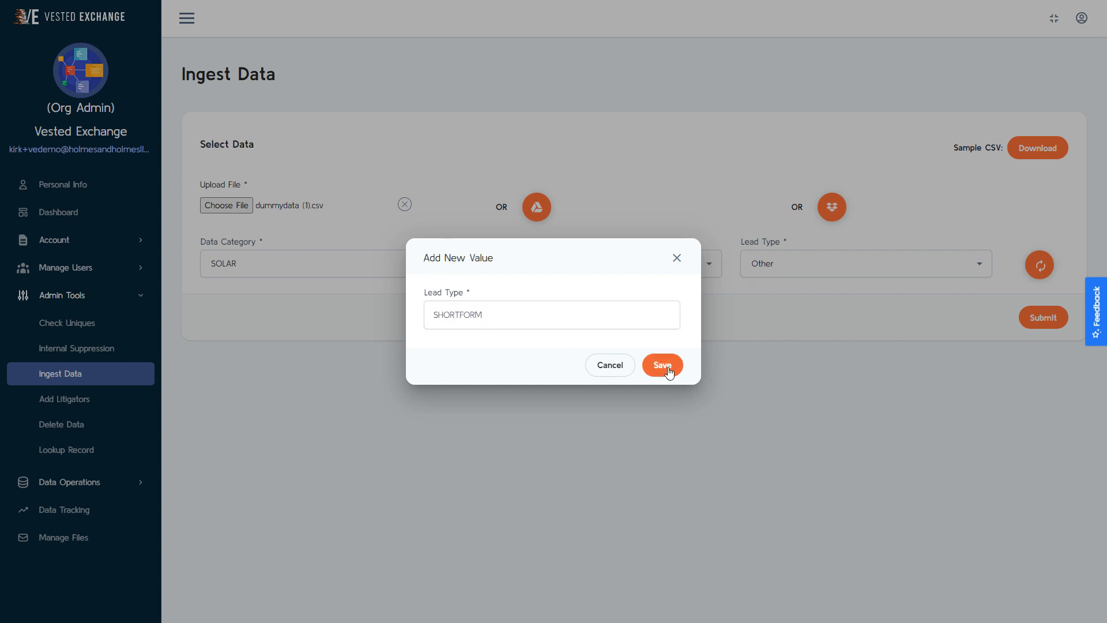
click(663, 365)
click(681, 275)
Step: Submit the file selection and continue the ingest with the TIMESTAMP column mapped to the TIMESTAMP field
click(1039, 323)
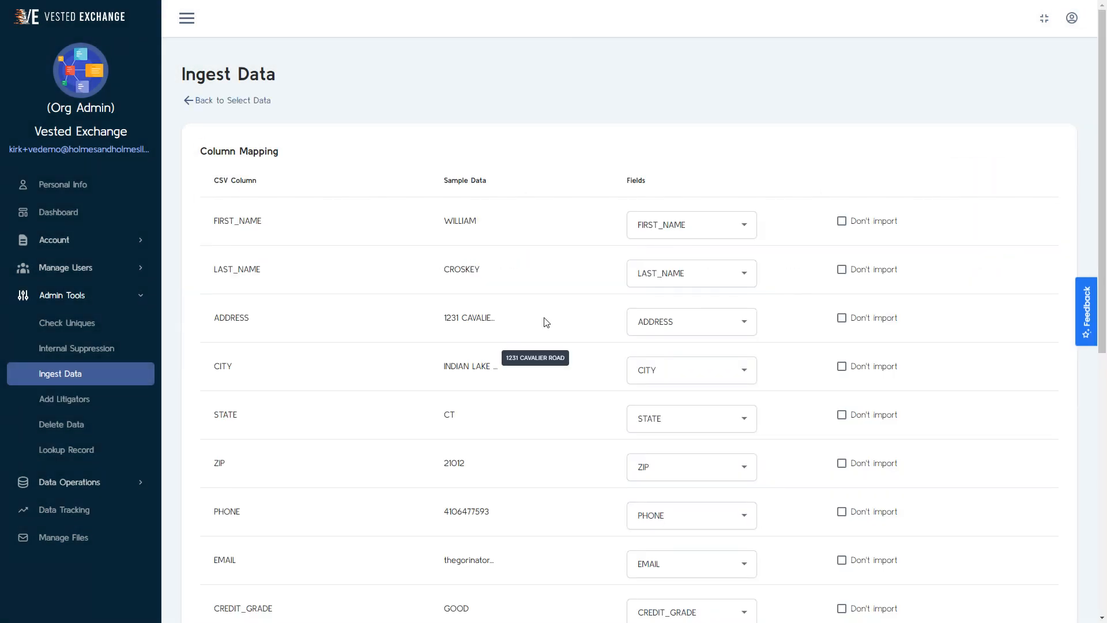
scroll(546, 322, down, 8)
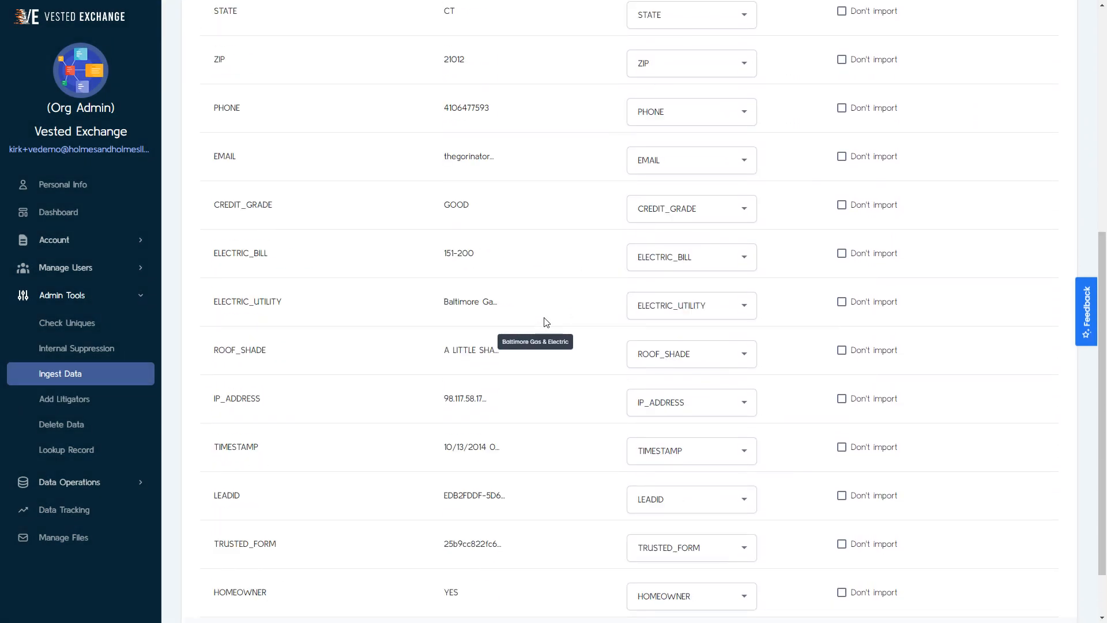
click(741, 381)
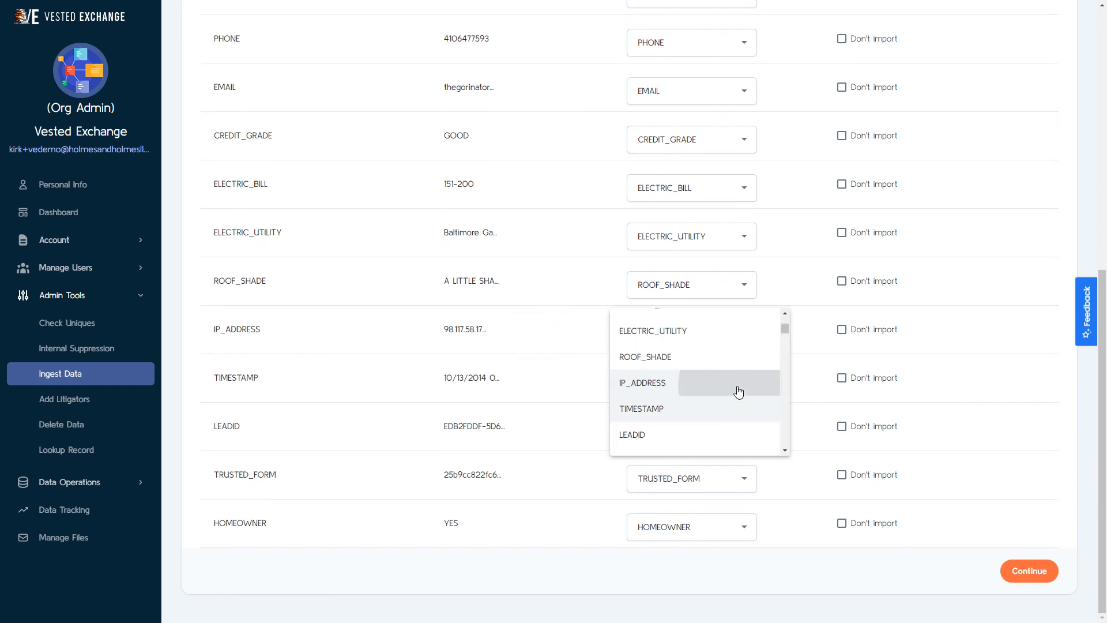
click(734, 387)
click(713, 426)
click(711, 427)
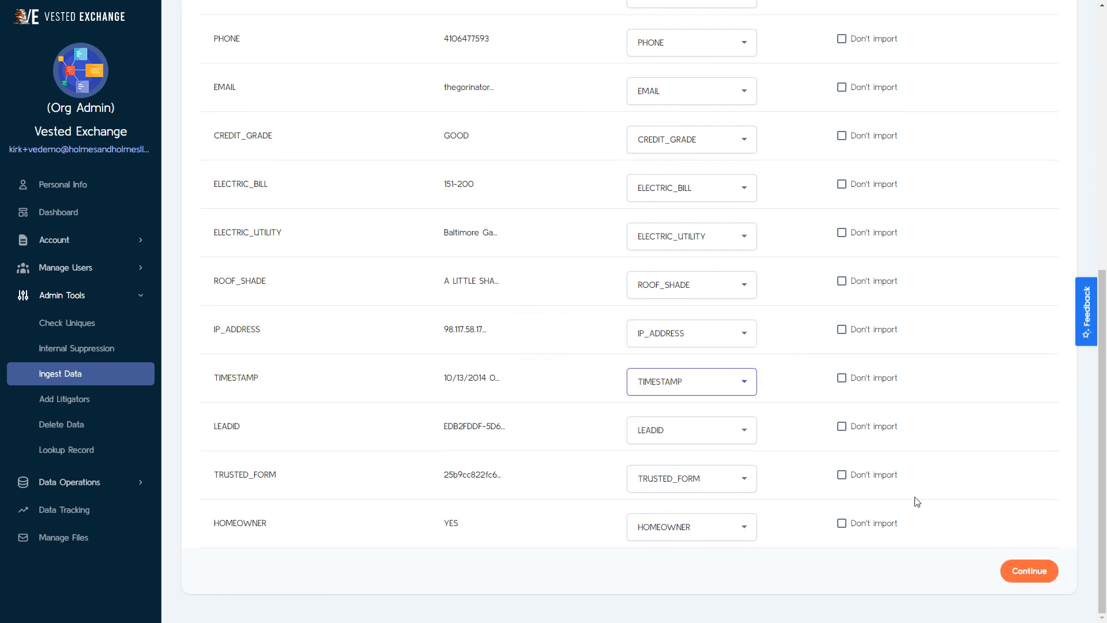
click(1039, 572)
click(676, 277)
click(652, 195)
click(681, 265)
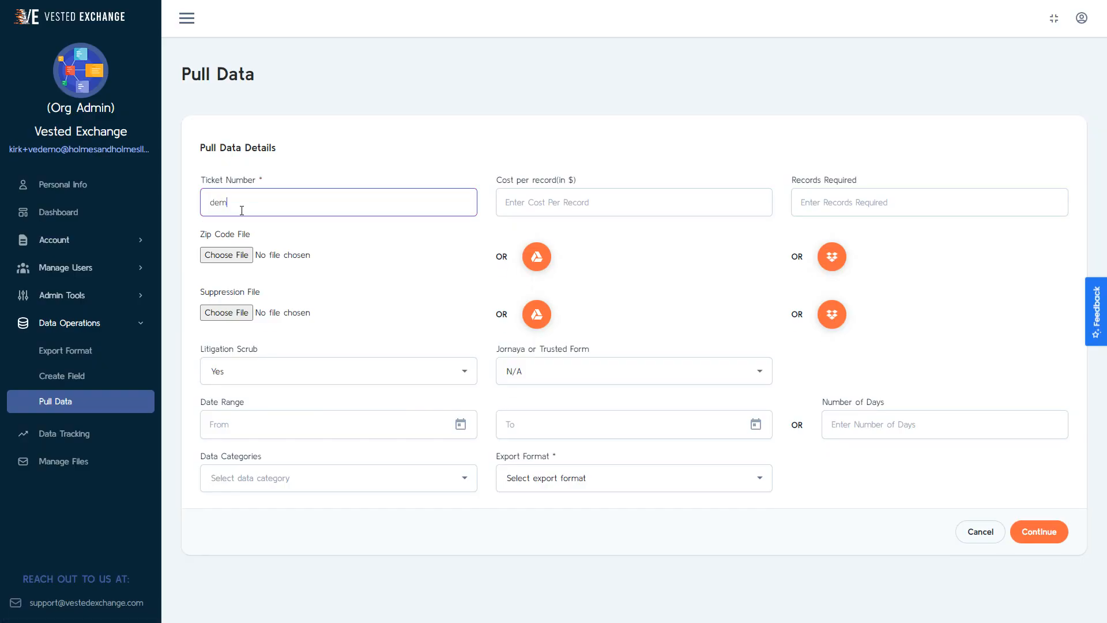
Step: Complete the ticket number as demo, and attach zips.csv as the zip code file and check-uniques.csv as the suppression file
text(o)
click(226, 255)
click(125, 132)
click(412, 249)
click(226, 312)
click(141, 144)
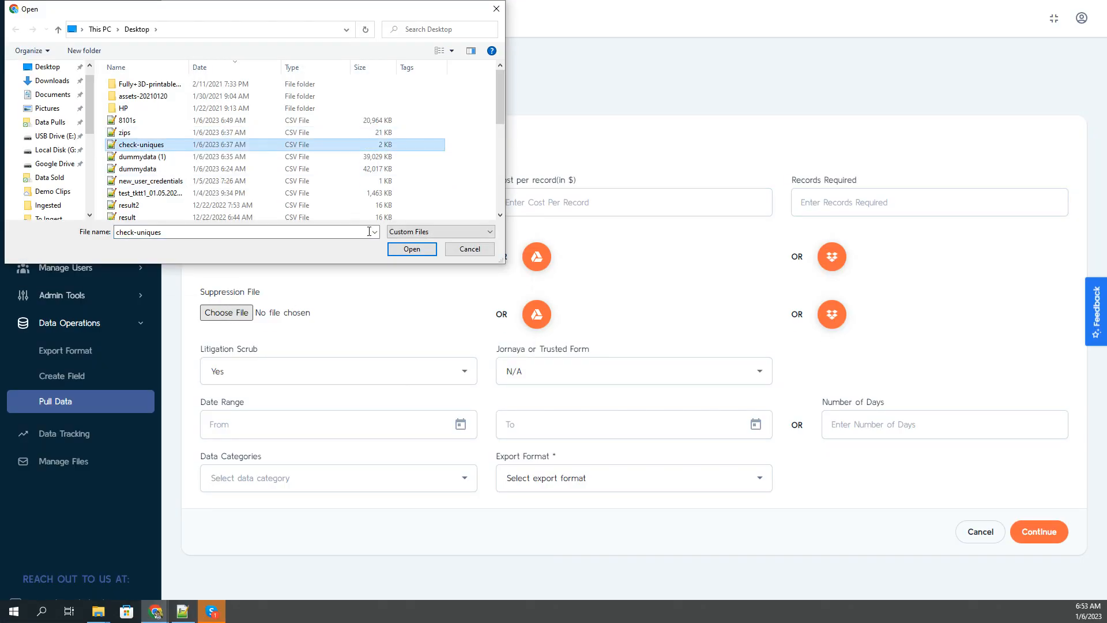
click(412, 249)
Step: Set Jornaya or Trusted Form to Either and the date range start to 1/1/2000
click(561, 371)
click(536, 396)
click(461, 424)
click(237, 231)
click(225, 265)
click(230, 288)
click(353, 282)
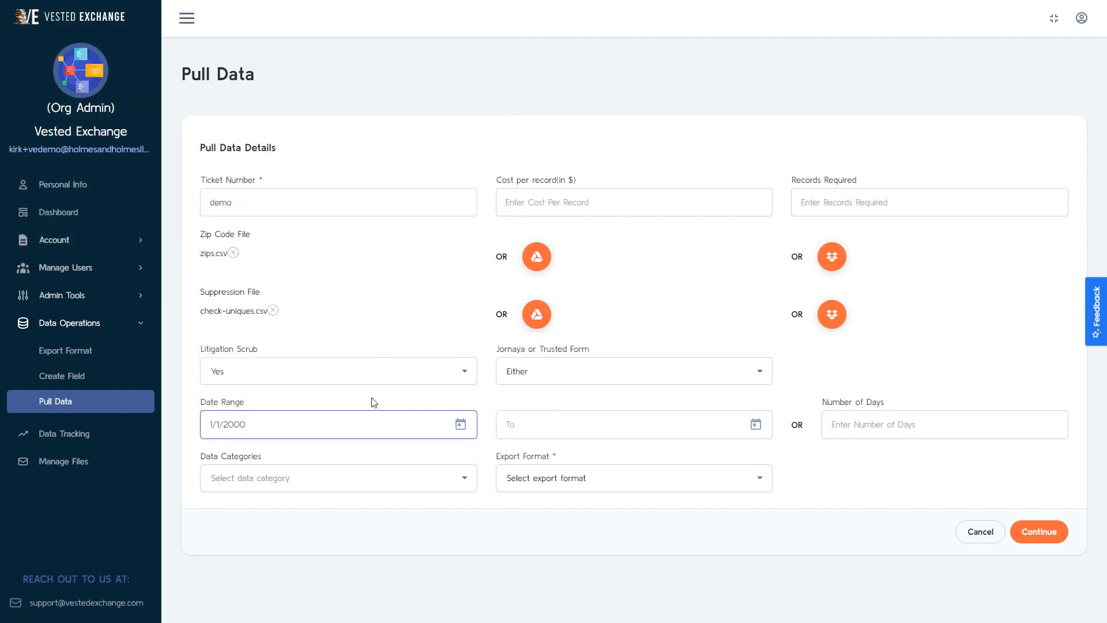
Step: Set the date range end, choose the data category and the SOLAR export format, and continue to the field criteria
click(573, 427)
click(628, 302)
click(329, 487)
click(300, 487)
click(573, 482)
click(570, 504)
click(1045, 534)
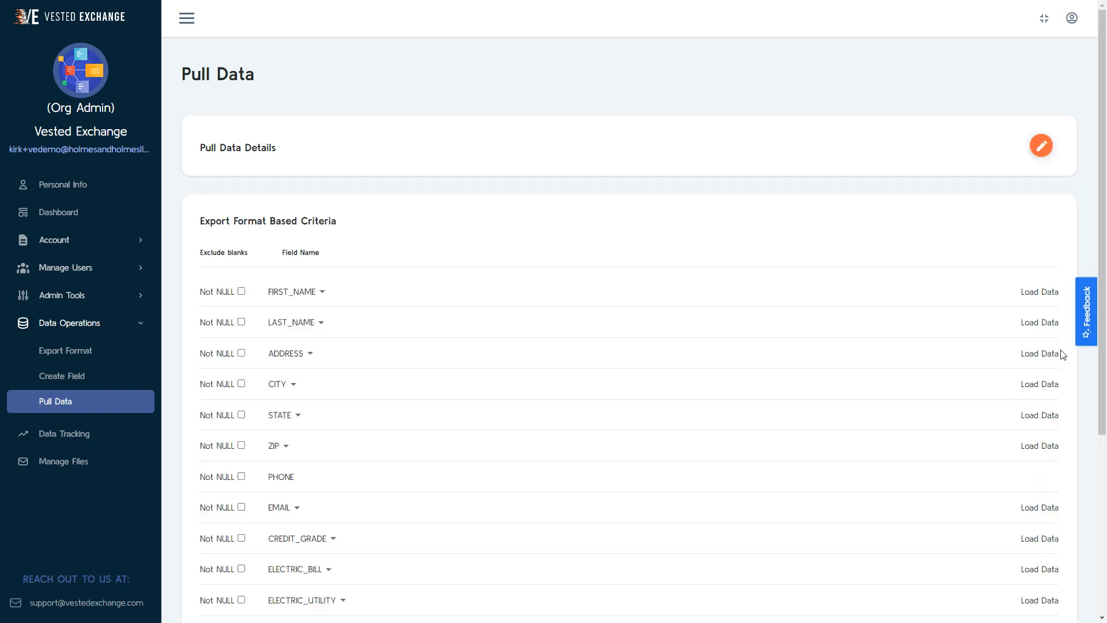
Step: Load the FIRST_NAME and STATE values and browse the states available for filtering
click(1041, 294)
click(1030, 424)
click(294, 417)
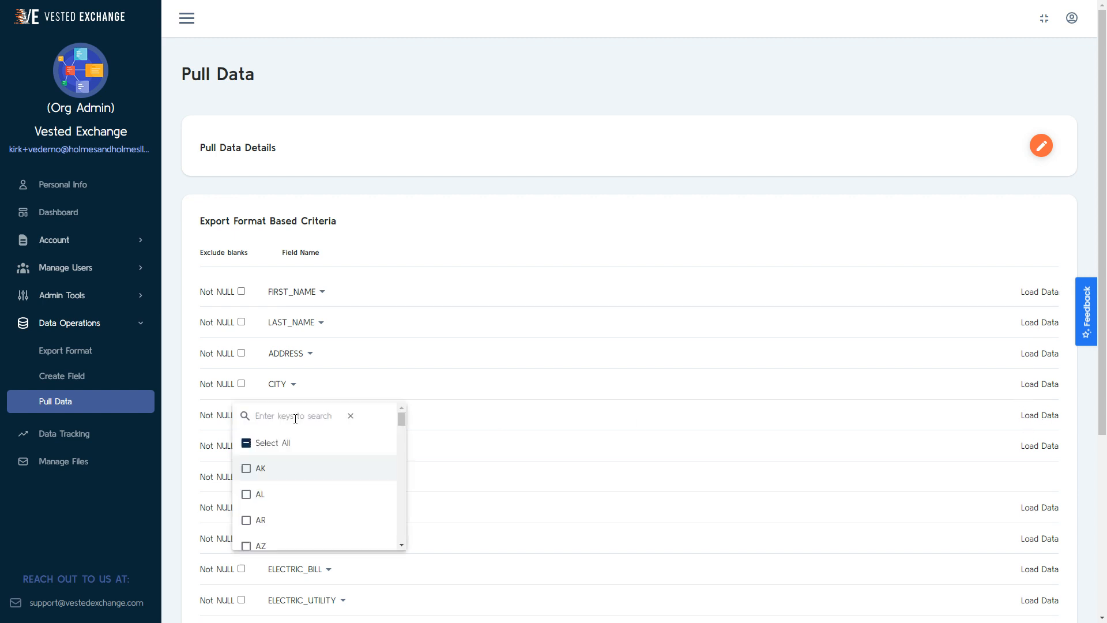
scroll(294, 485, down, 5)
scroll(296, 486, up, 5)
click(540, 424)
Step: Exclude records with a blank IP_ADDRESS and run the data pull through to the Hygiene page
scroll(543, 424, down, 5)
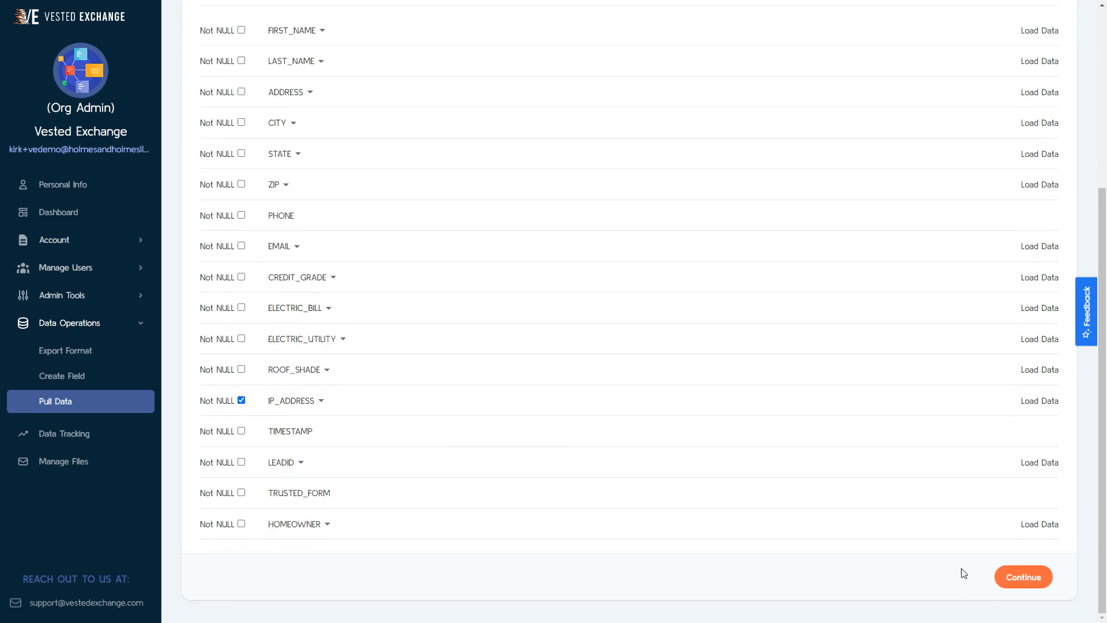
click(1024, 577)
click(915, 570)
click(929, 557)
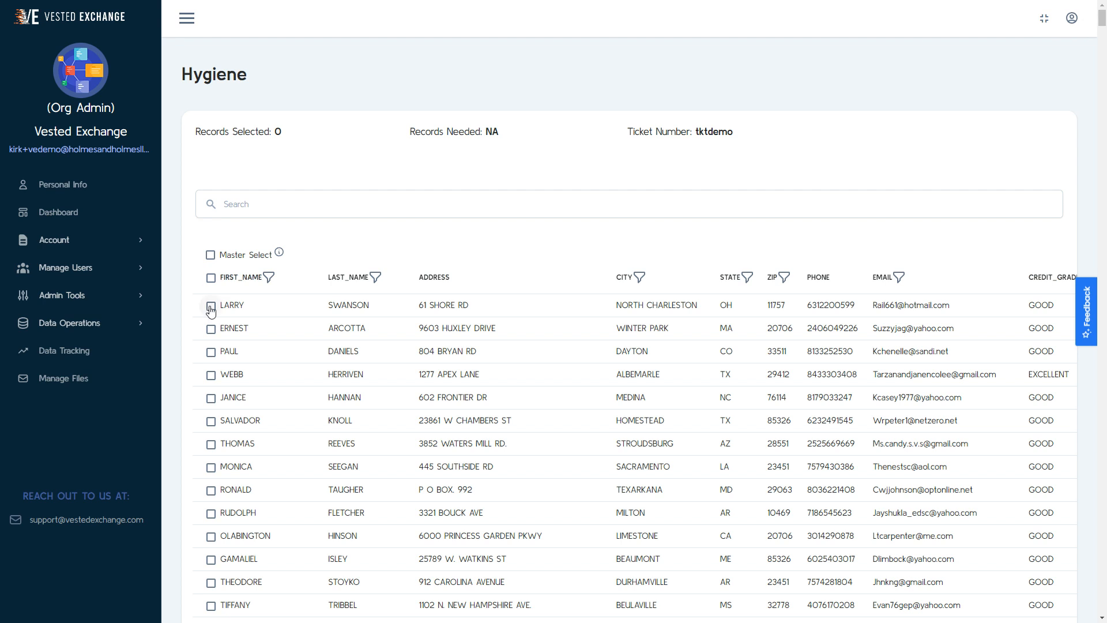
Step: Select three individual records in the Hygiene list
click(210, 306)
click(211, 422)
click(211, 329)
Step: Try to filter the records by the cities NORTH CHARLESTON, WINTER PARK and DAYTON
click(642, 278)
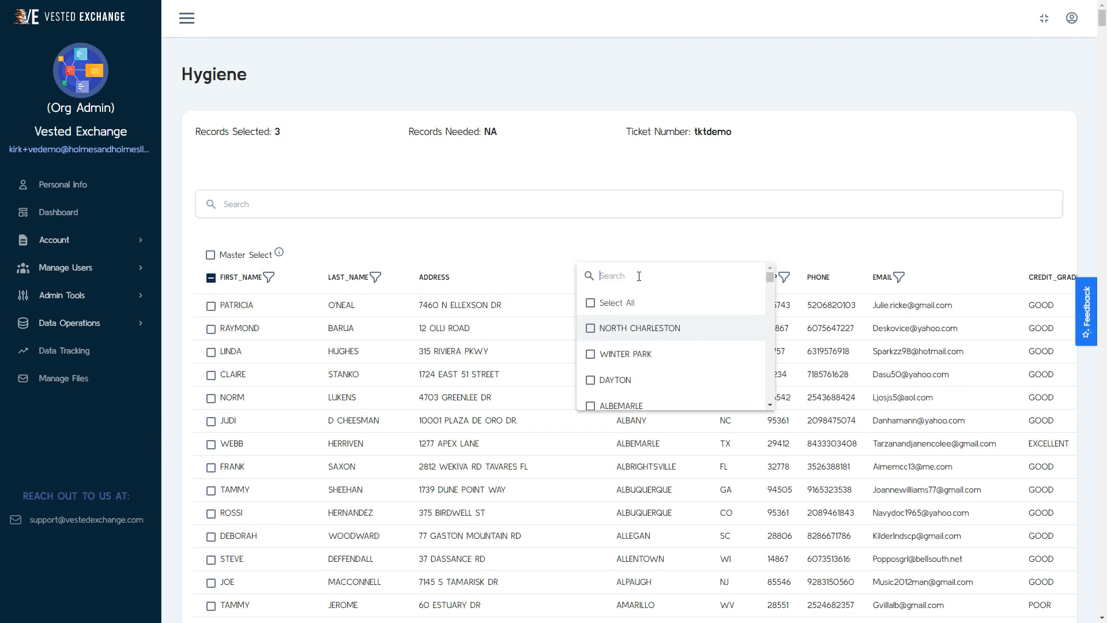
click(623, 335)
click(619, 357)
click(618, 376)
click(634, 247)
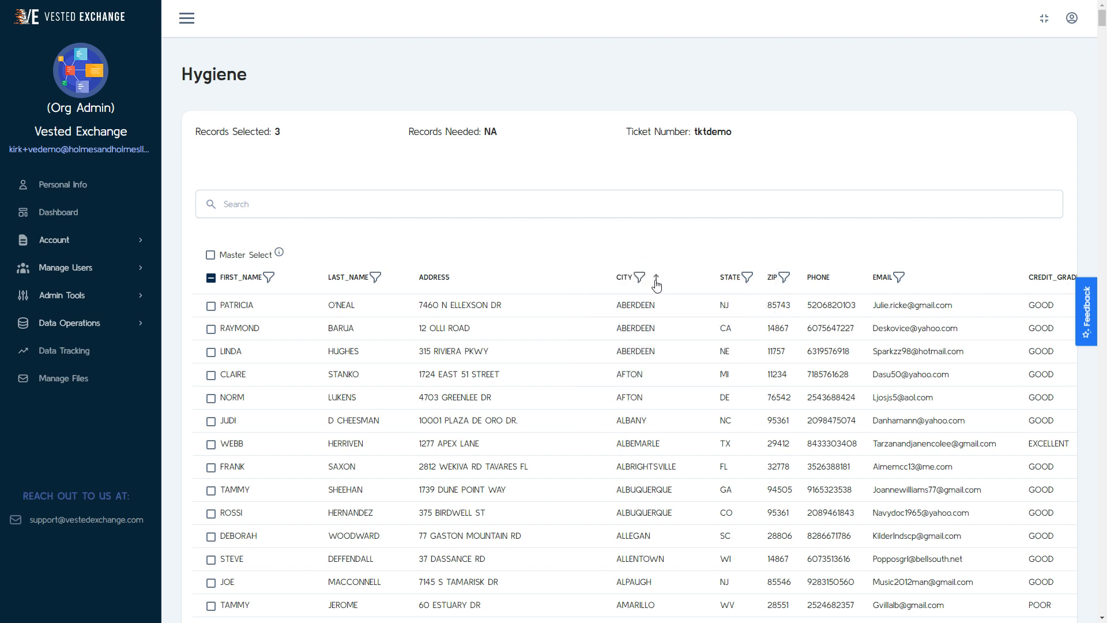
Step: Sort the records by city in descending order, and proceed to the data download with every record selected
click(657, 282)
click(210, 255)
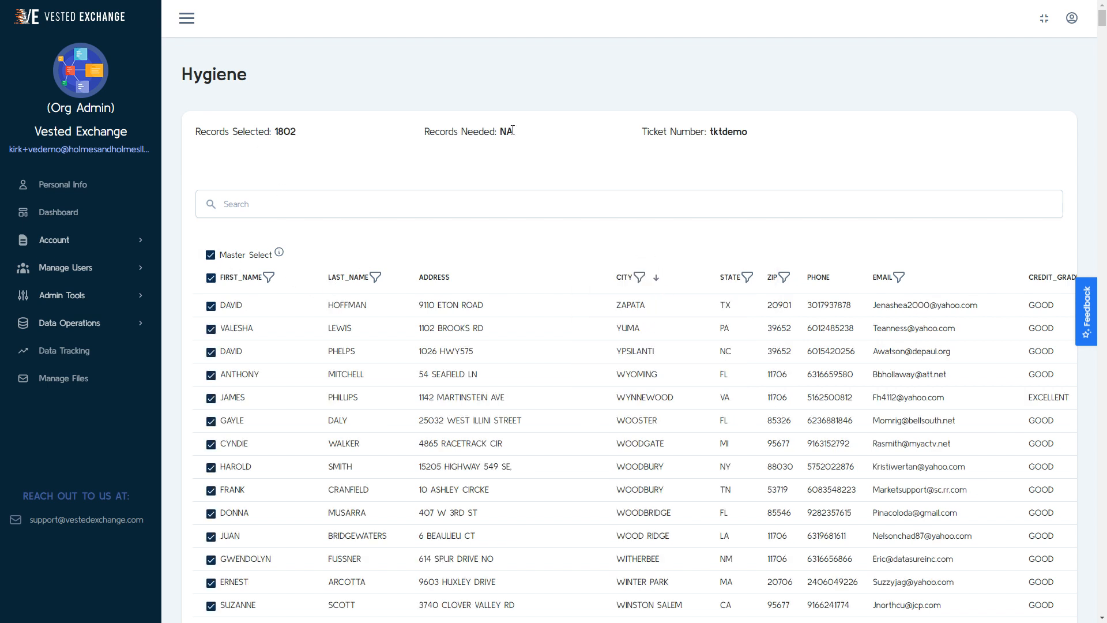
scroll(573, 425, down, 7)
drag(1101, 36, 1092, 618)
click(1033, 574)
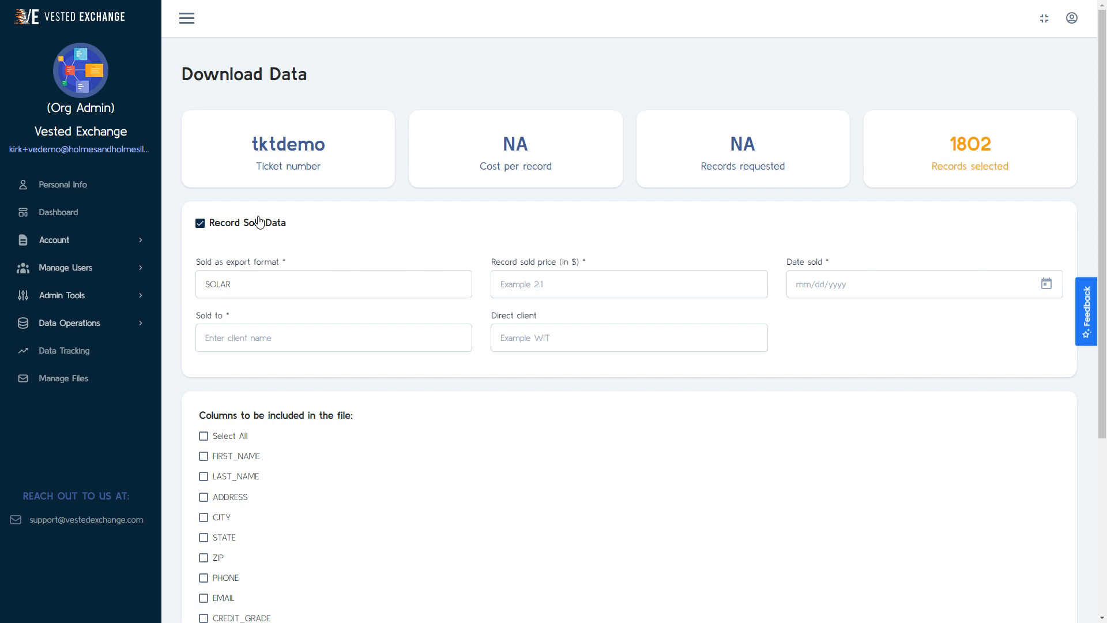
Step: Include all columns in the file with Record Sold Data turned off, and try to share the file
click(259, 222)
click(204, 301)
scroll(229, 313, down, 2)
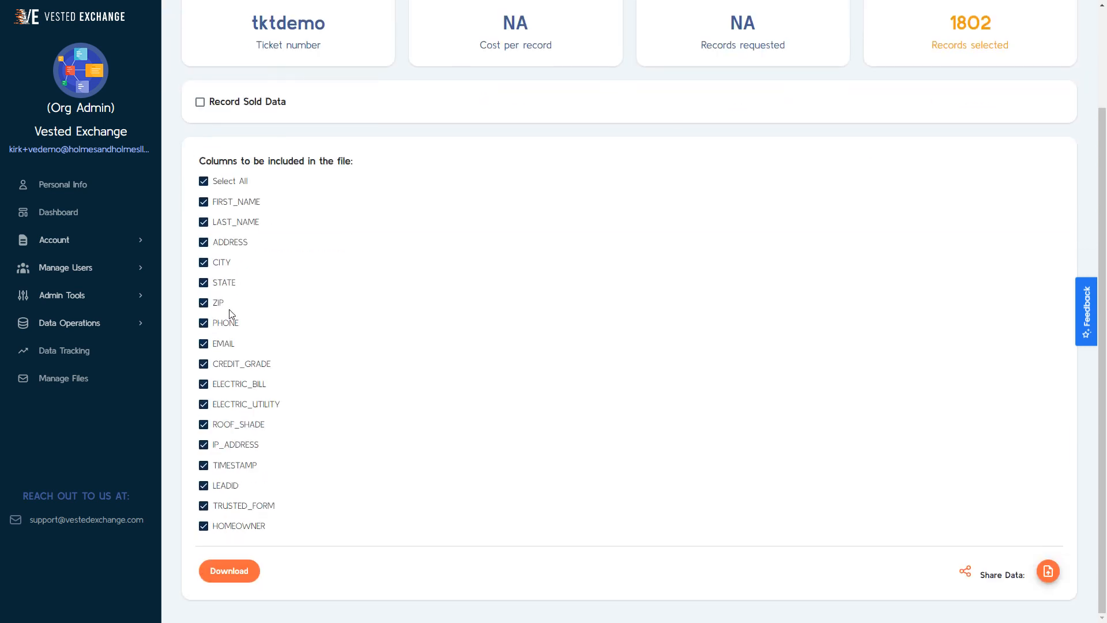
click(1049, 572)
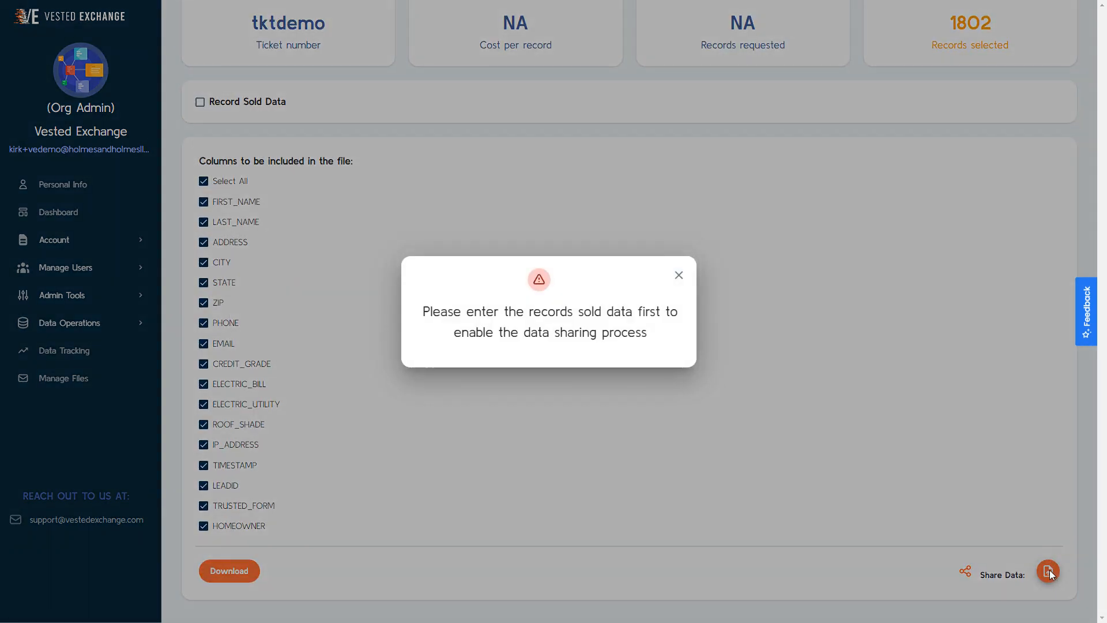
click(679, 277)
Step: Download the data file, entering a client name and saving it to a folder on the computer
click(242, 573)
text(Demo)
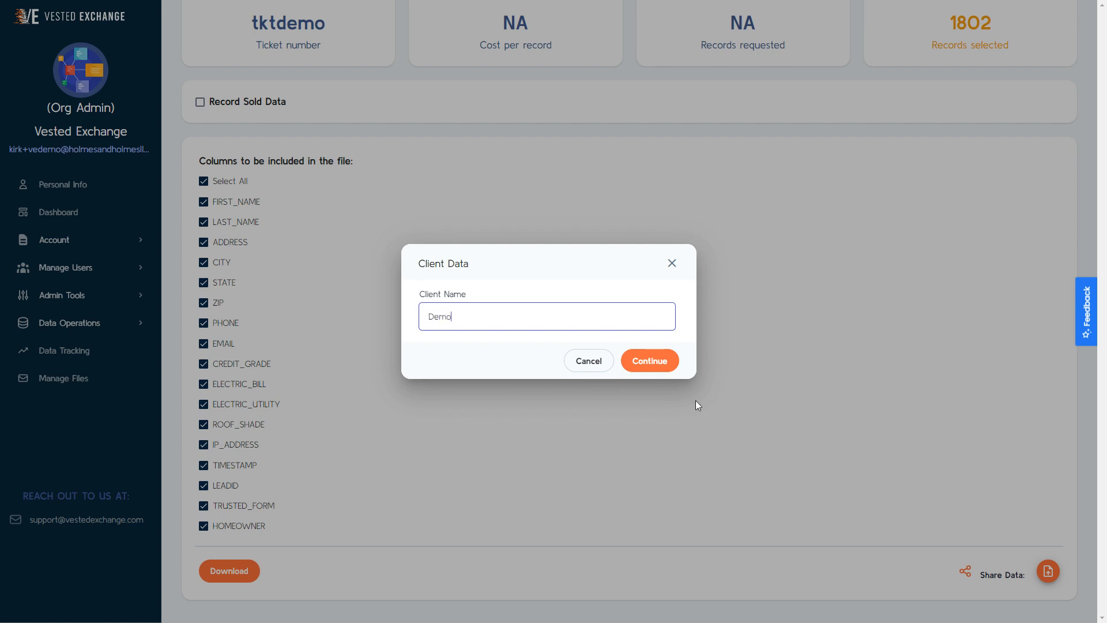
click(669, 362)
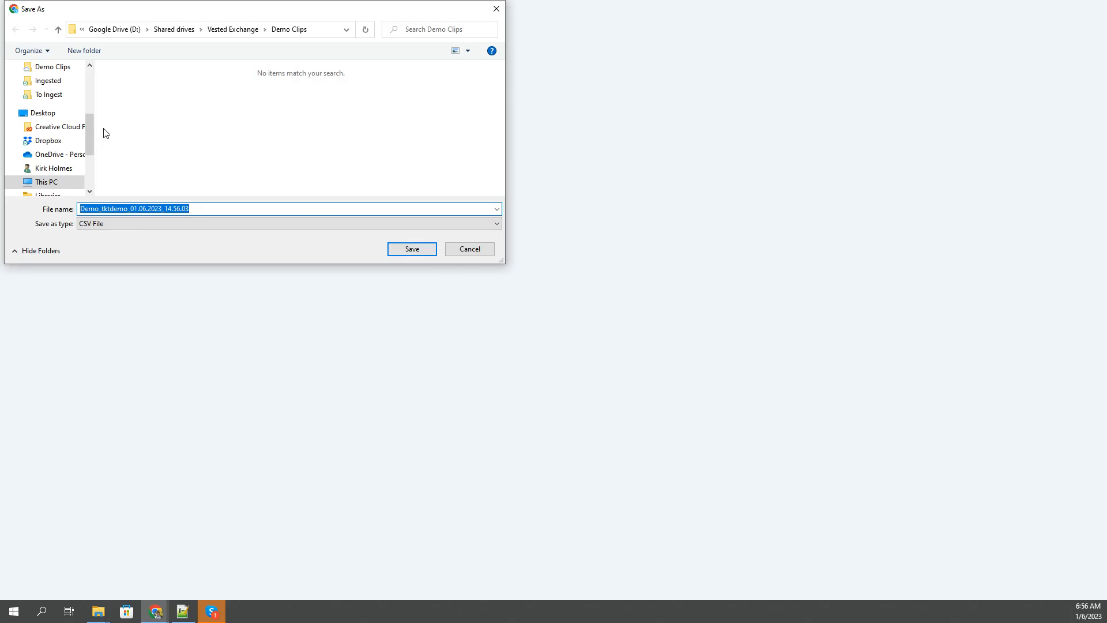
click(57, 113)
click(412, 248)
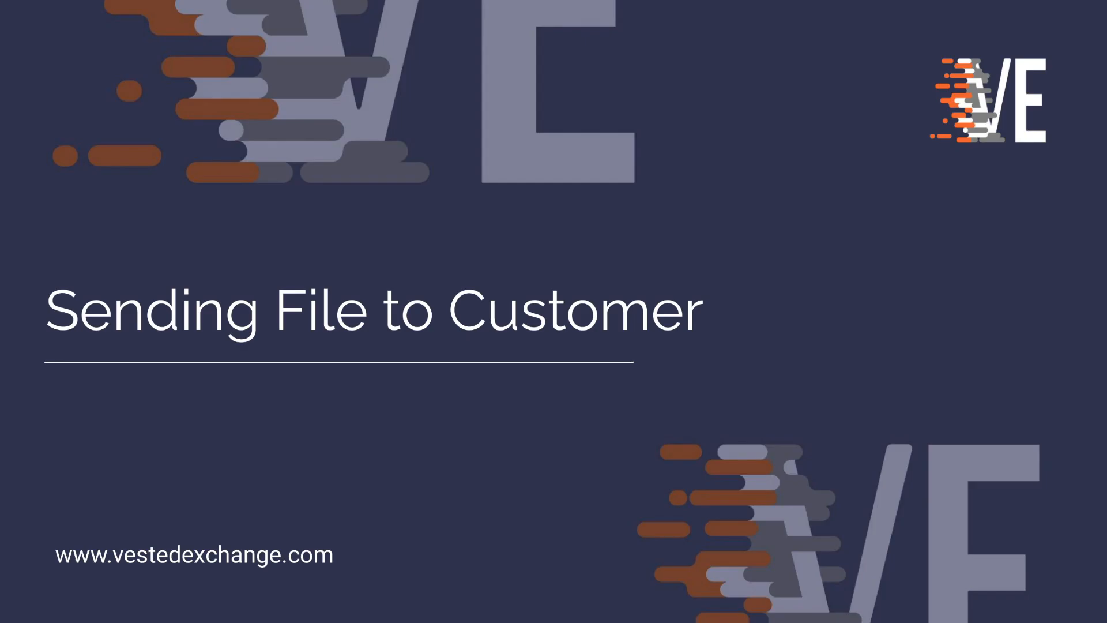
Step: Turn on Record Sold Data with a record sold price of 5 and a sold date of 1/6/2023
click(200, 224)
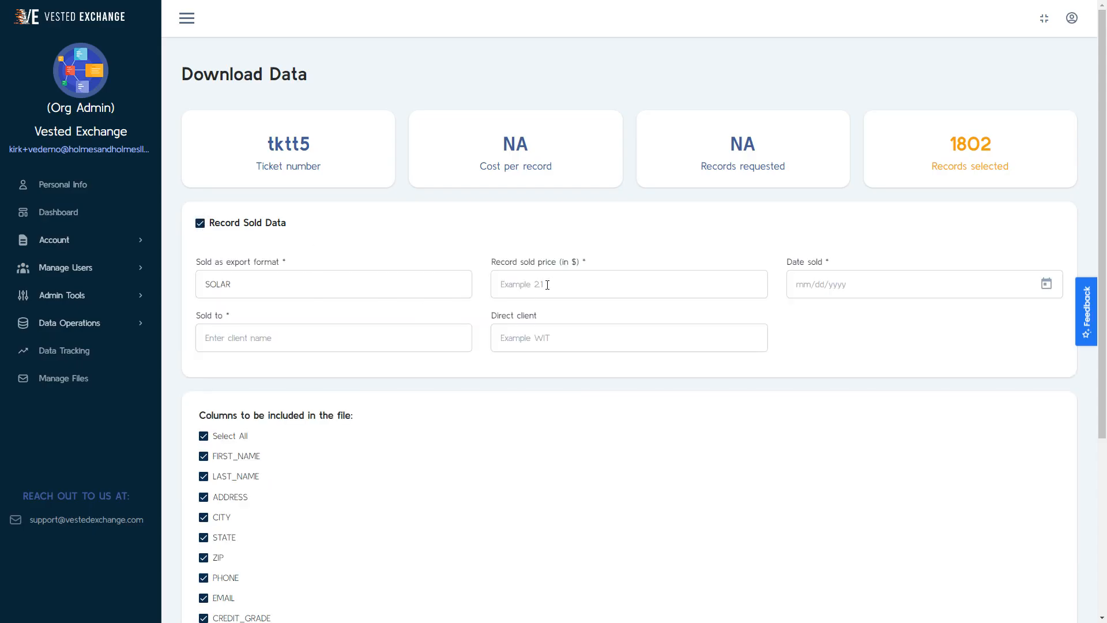
click(548, 284)
text(5)
click(905, 284)
click(919, 396)
Step: Enter the client's name as the buyer and Customer as the direct client
click(342, 334)
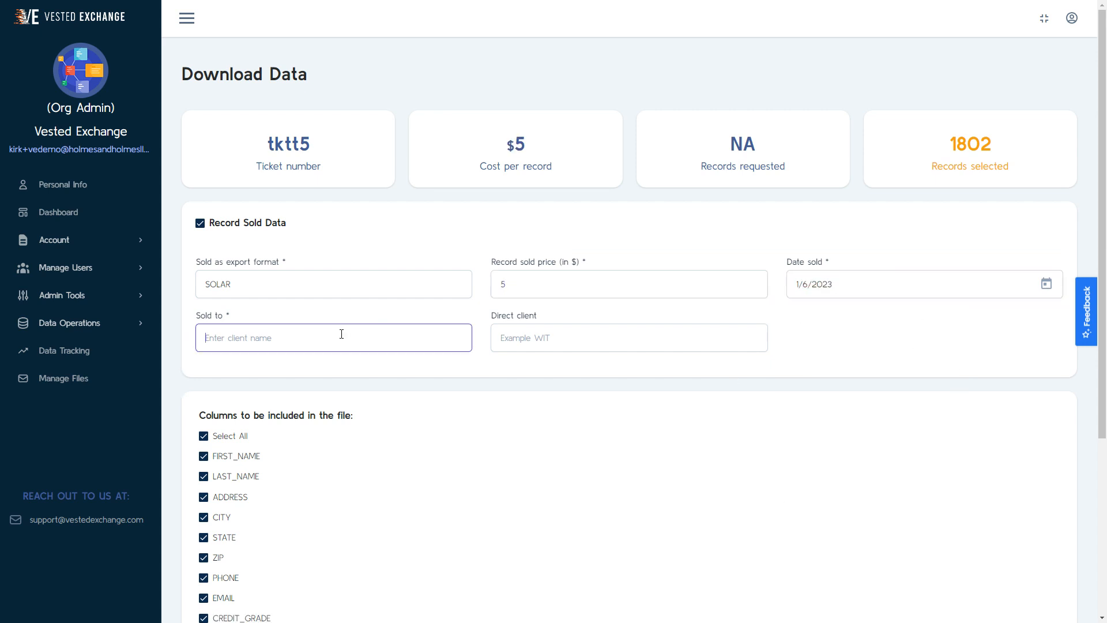
text(Joe)
key(Tab)
text(Custo)
Step: Share the file with the customer, pasting the customer's e-mail address as recipient
scroll(341, 334, down, 5)
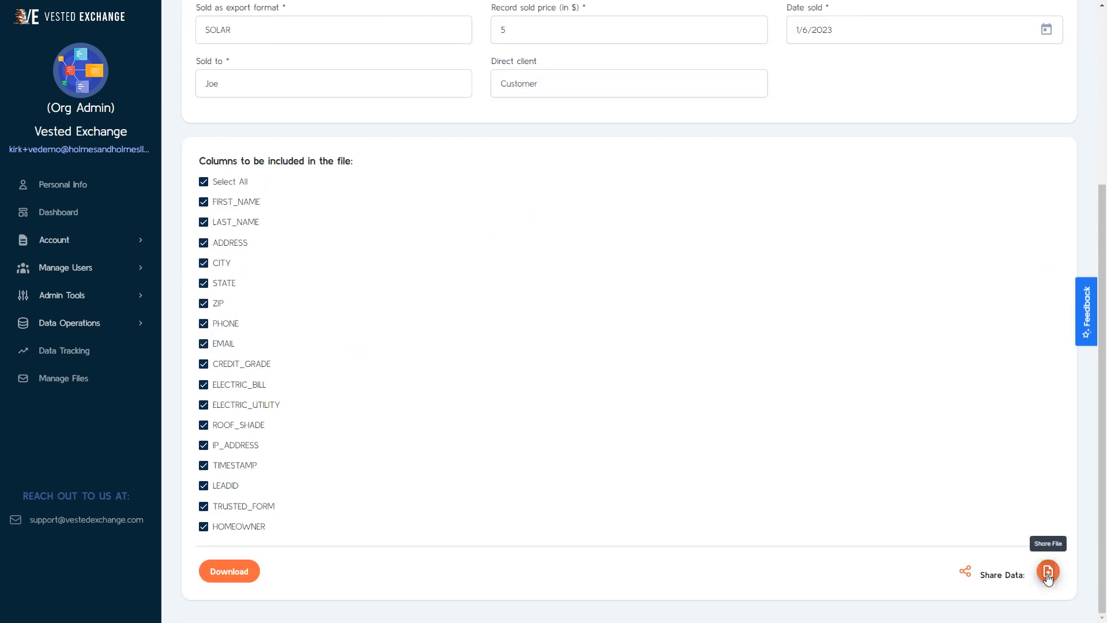
click(1049, 571)
key(ctrl+v)
click(663, 362)
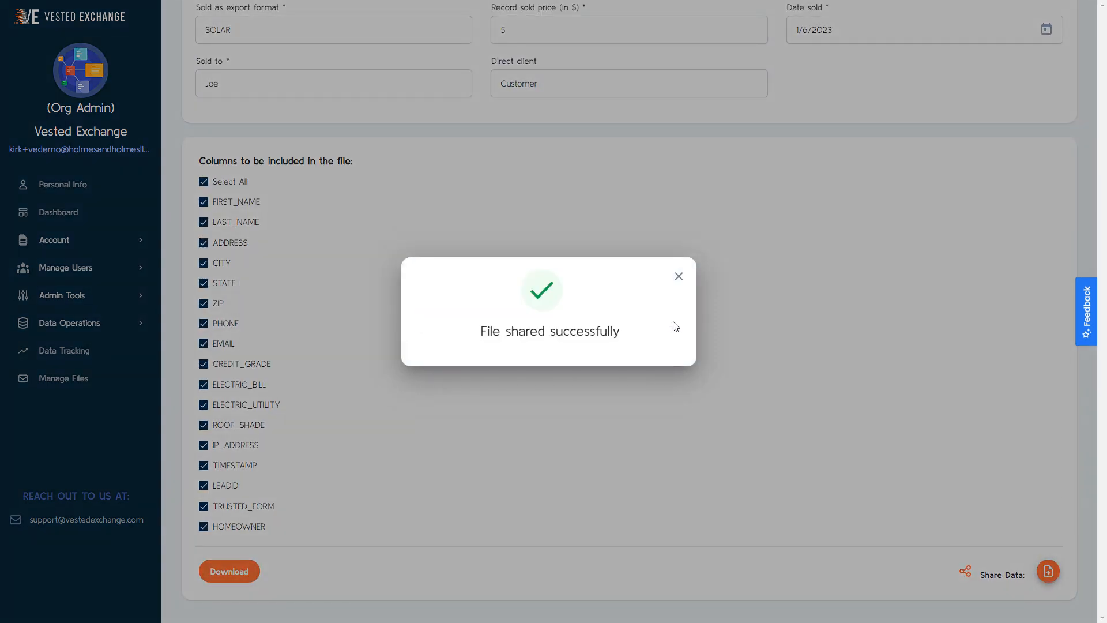
click(683, 277)
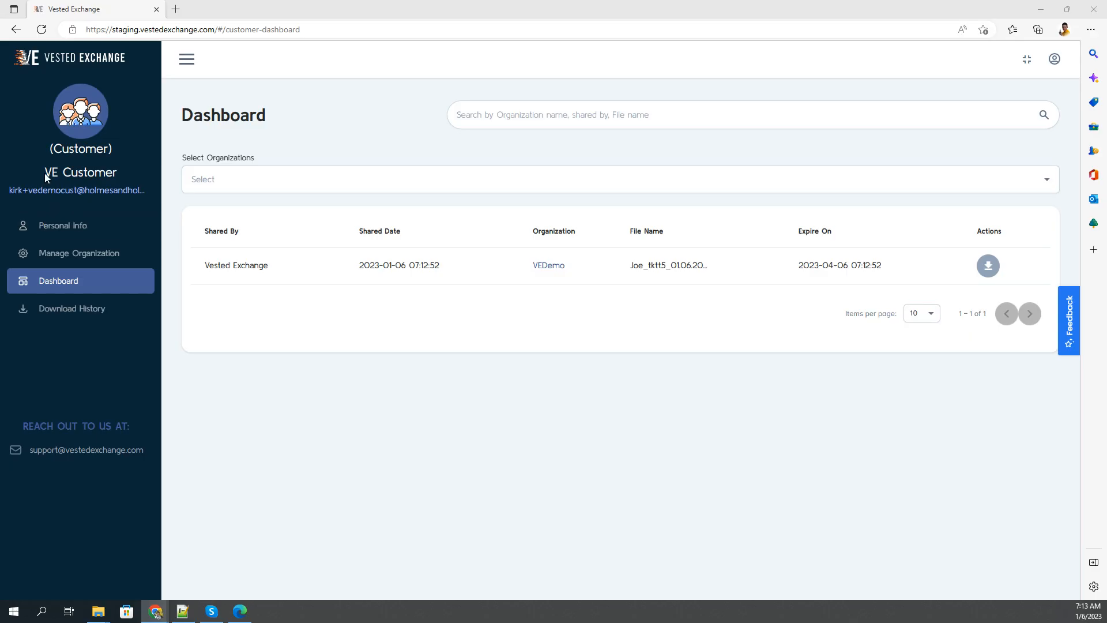
Step: In the customer's Edge window, check the account and the shared file's expiry date, and download the file
drag(47, 173, 148, 193)
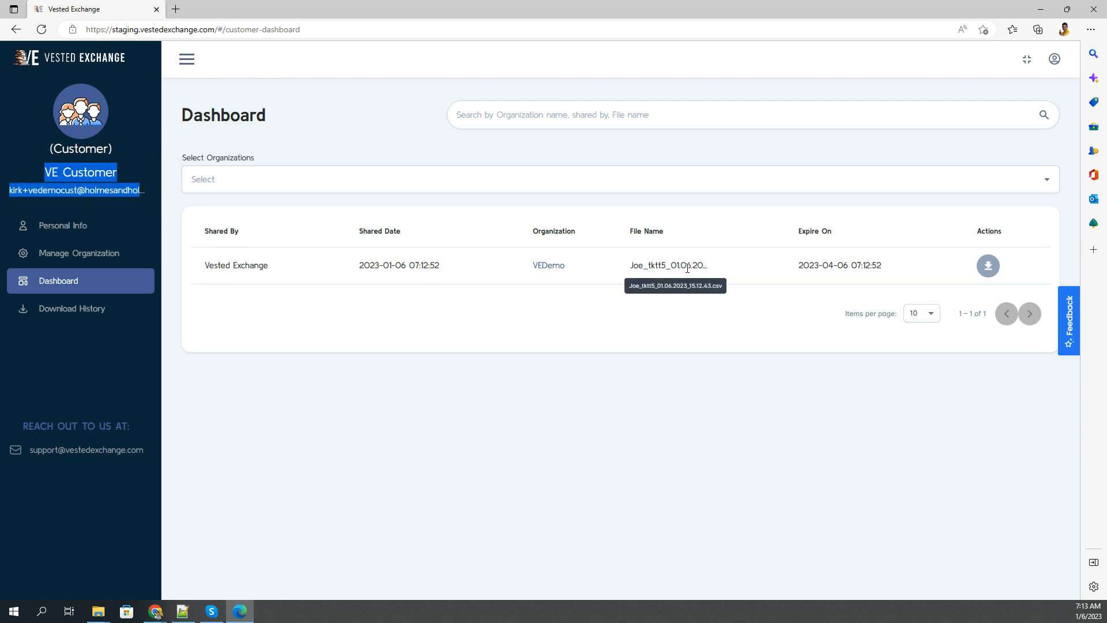
drag(952, 272, 785, 272)
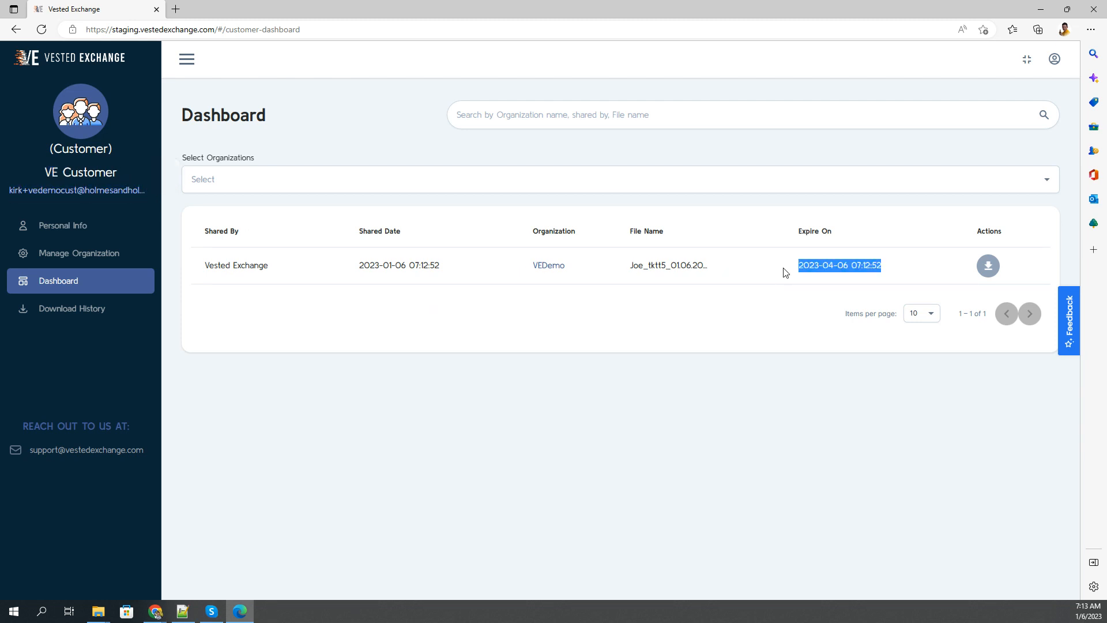
click(988, 265)
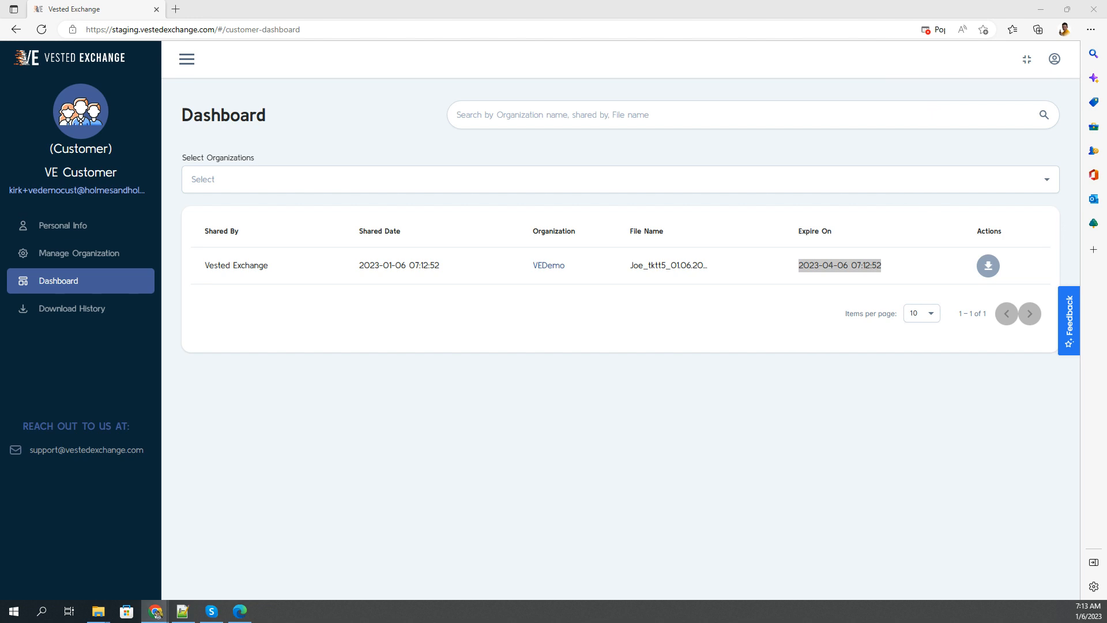
click(1041, 9)
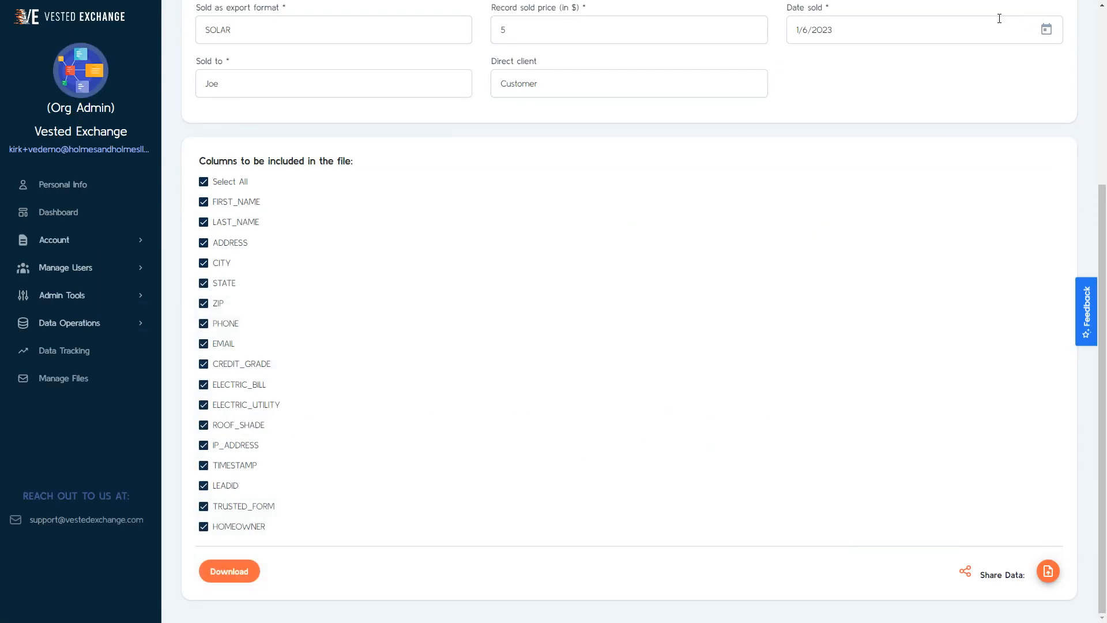
Step: Show the Customer accounts in the Admins & Customers list
click(101, 269)
click(99, 320)
click(898, 82)
click(870, 134)
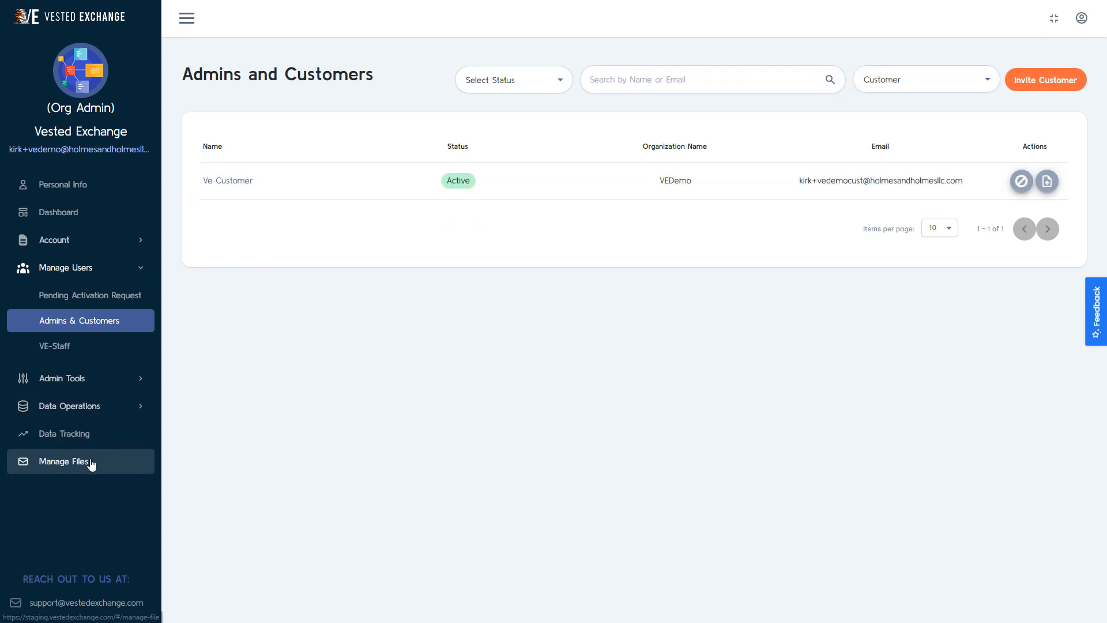
Step: View the Manage Files and Data Tracking pages to follow the shared customer files
click(91, 462)
click(63, 351)
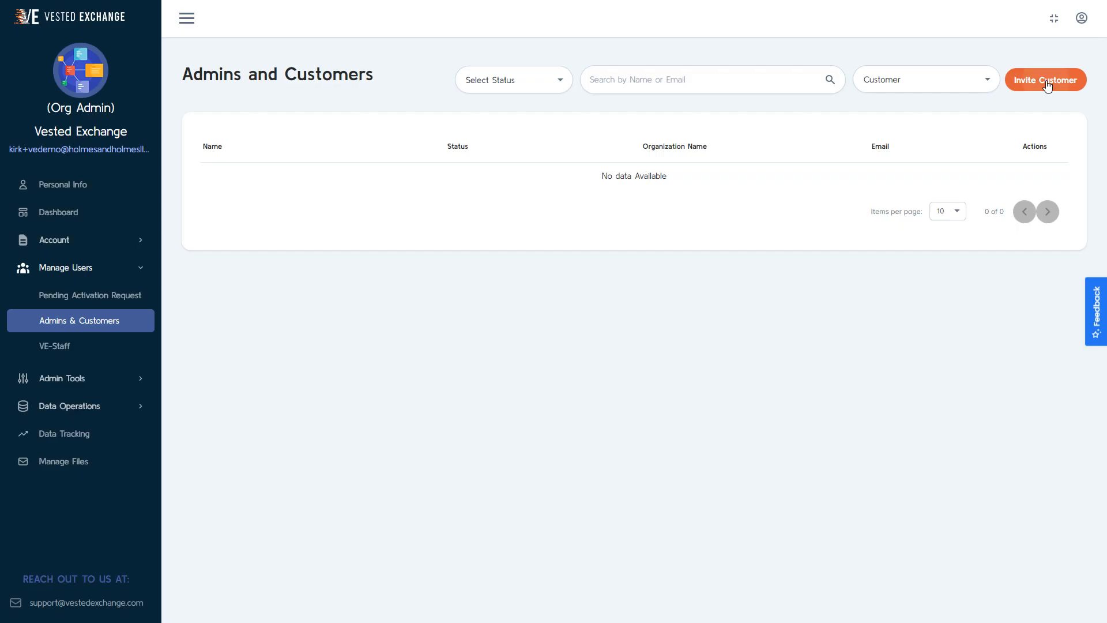
Step: Invite a customer, entering the customer's first name, last name and e-mail address
click(1047, 80)
text(VE)
key(Tab)
text(Customer)
key(Tab)
text(kirk+)
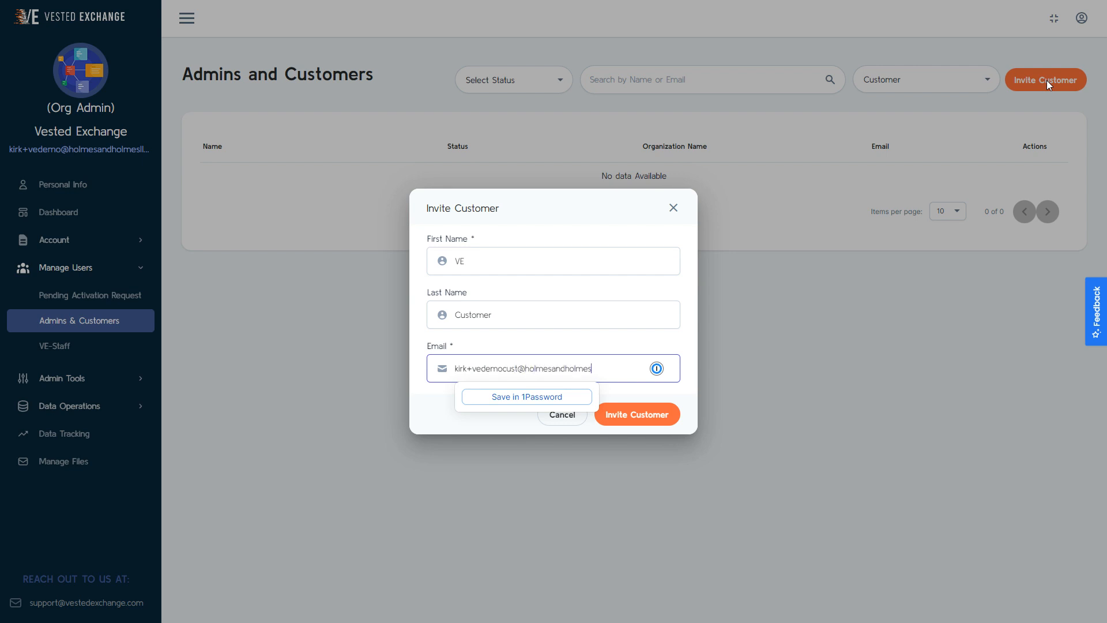
click(620, 413)
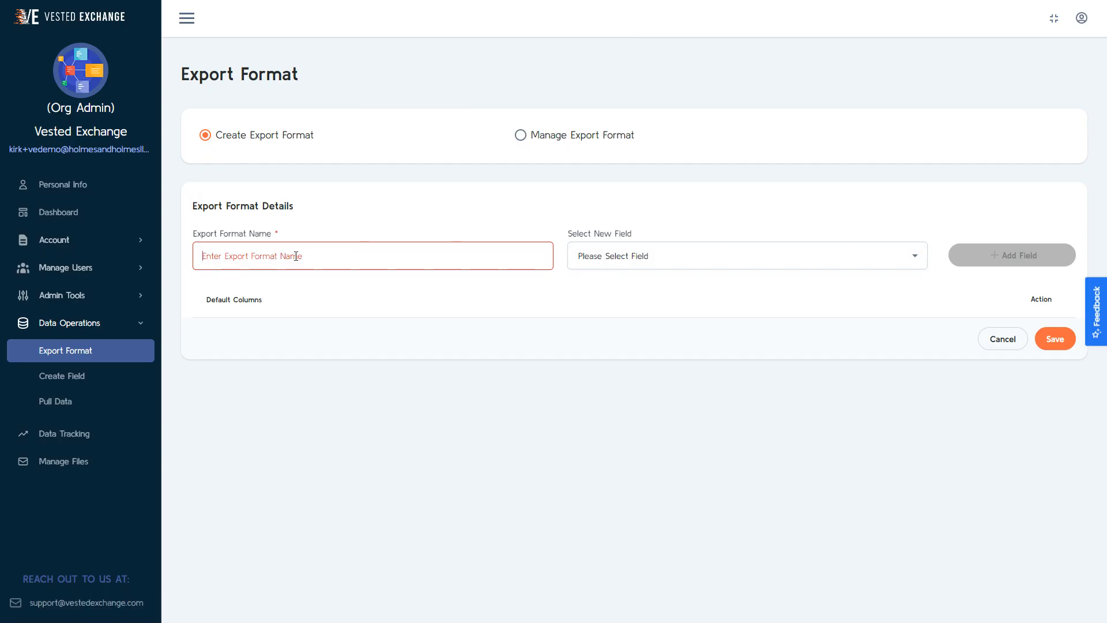
Step: Name the new export format SOLAR and add the First_name and Last_name fields to it
click(295, 254)
text(SOLAR)
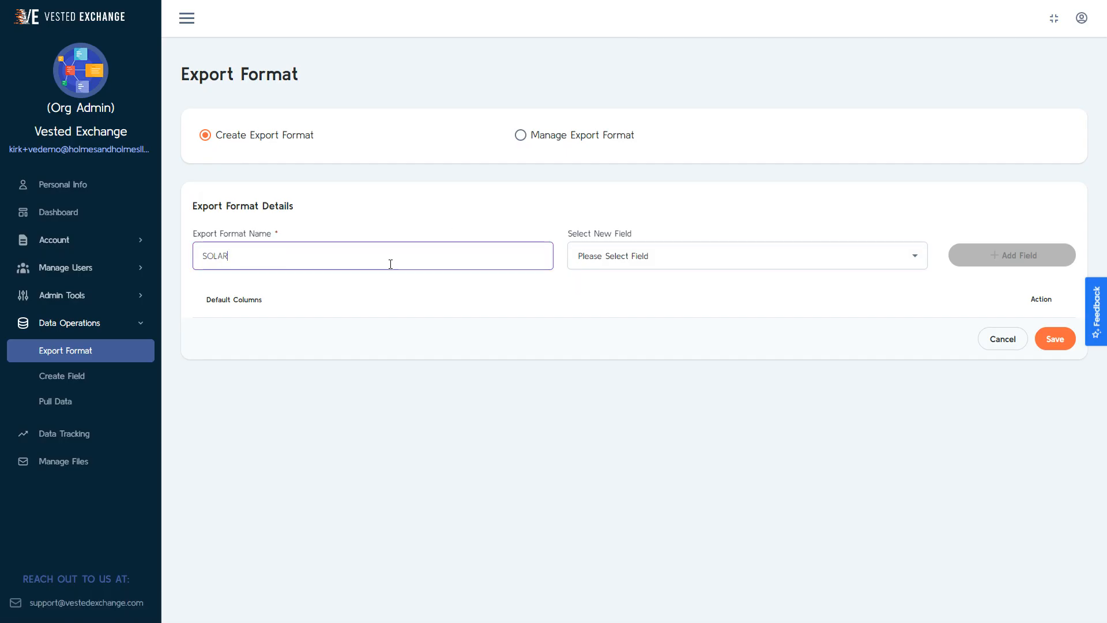
click(637, 258)
text(FIR)
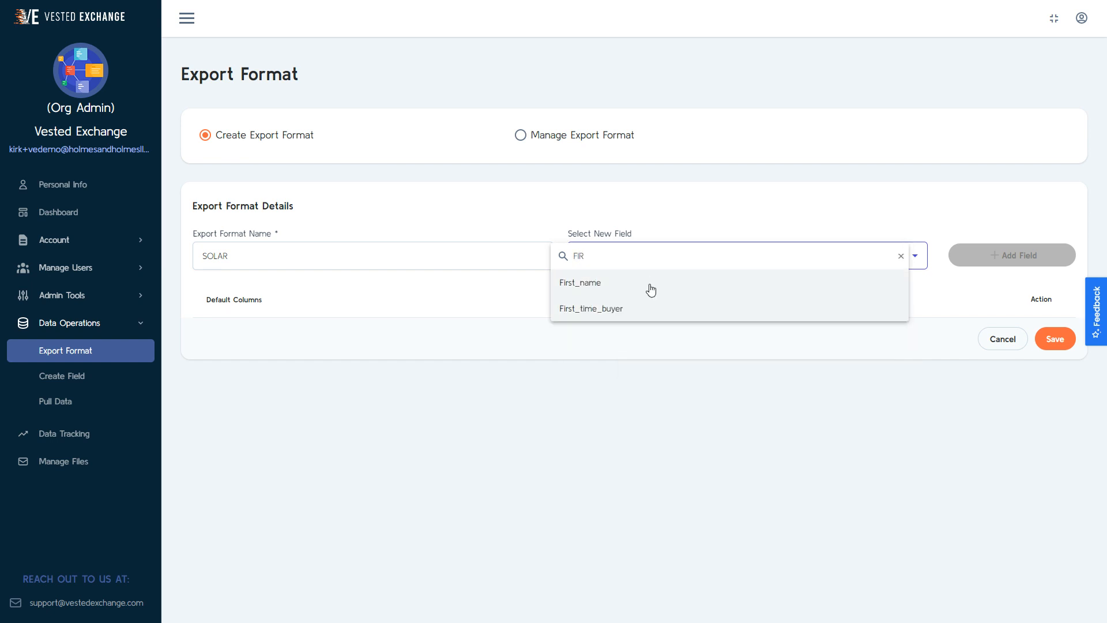
click(652, 289)
click(1033, 259)
click(708, 256)
text(LAST)
click(635, 282)
click(1012, 254)
Step: Add the Address and City fields to the SOLAR export format
click(711, 255)
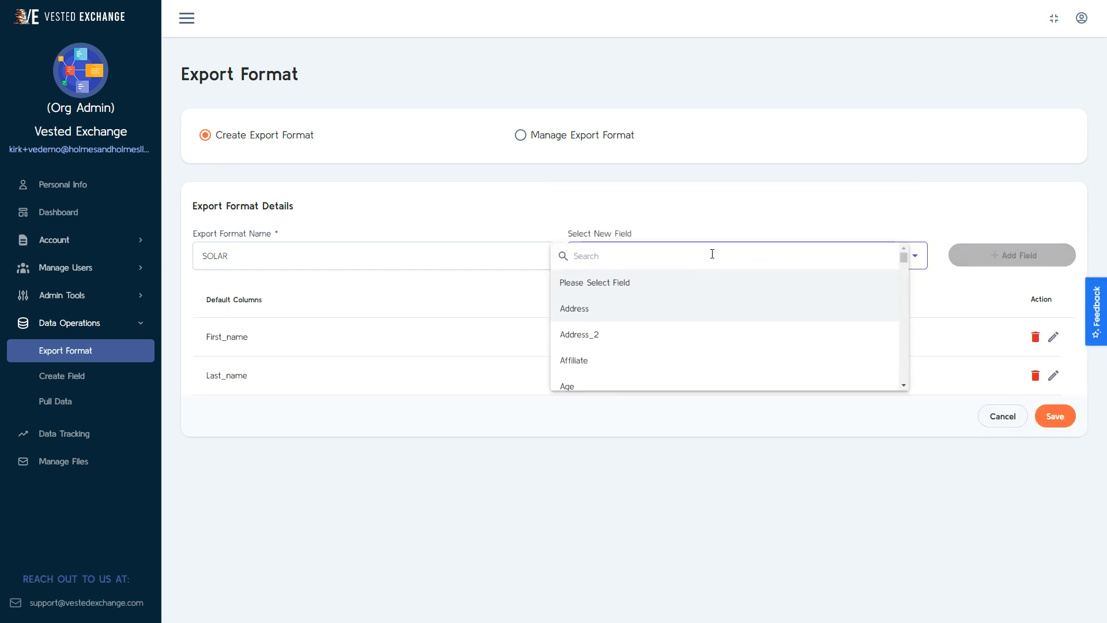
text(ADD)
click(634, 282)
click(996, 255)
click(707, 255)
text(CITY)
click(708, 282)
click(1012, 255)
Step: Add the State and Zip fields to the SOLAR export format
click(803, 250)
text(STATE)
click(804, 309)
click(1012, 255)
click(759, 260)
text(ZIP)
click(758, 283)
click(1012, 255)
Step: Add the Phone and Email fields to the SOLAR export format
click(771, 254)
text(PHONE)
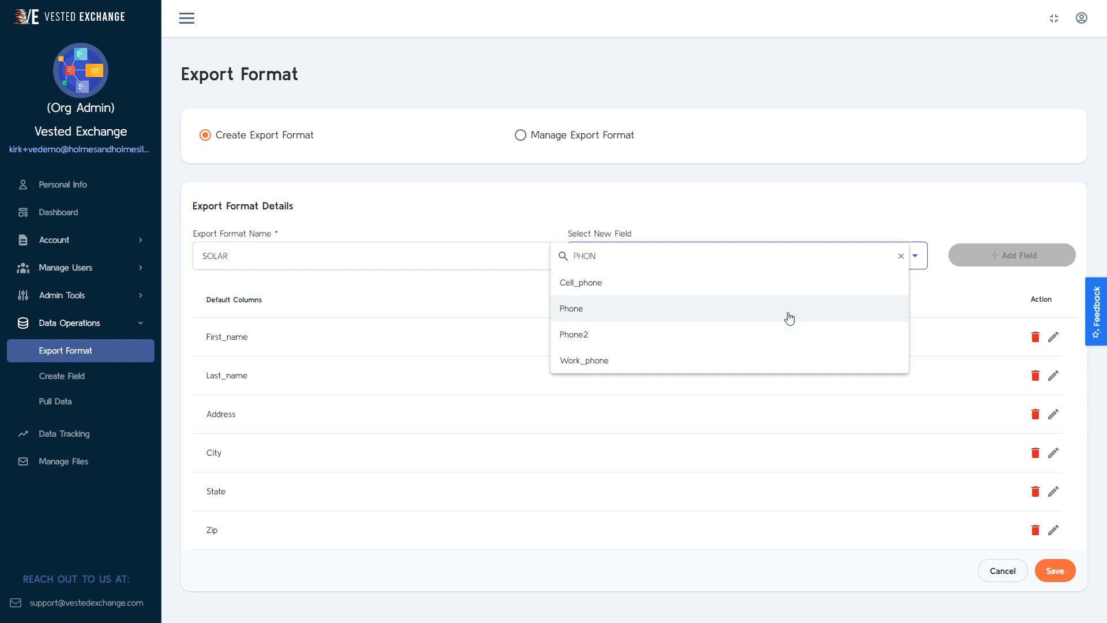
click(787, 307)
click(1004, 255)
click(762, 260)
text(EMAIL)
click(767, 283)
click(1003, 255)
Step: Add the Credit_grade, Electric_bill and Electric_utility fields to the SOLAR export format
click(744, 262)
text(CREDIT)
click(746, 282)
click(988, 255)
click(776, 259)
text(ELECT)
click(791, 288)
click(1003, 255)
click(792, 256)
text(ELEC)
click(827, 305)
click(1004, 255)
Step: Add the Roof_shade field and the fields found with the searches IP and TIMES to the SOLAR export format
click(685, 260)
text(ROOF)
click(699, 312)
click(1004, 255)
click(730, 259)
text(IP)
click(731, 283)
click(1004, 254)
click(734, 259)
text(TIMES)
click(732, 308)
click(1003, 255)
Step: Add the fields found with the searches LEAD, TRUS and HOME to the SOLAR export format
click(717, 257)
text(LEAD)
click(720, 283)
click(1003, 255)
click(684, 253)
text(TRUS)
click(687, 282)
click(1004, 255)
click(777, 259)
text(HOME)
click(773, 308)
click(1030, 256)
Step: Set the First_name column's dynamic name to UPPER(FIRST_NAME) AS FIRST_NAME, run its query and save it
scroll(1035, 231, down, 3)
click(1044, 164)
text(UPPER(FIRST_NAME) AS FIRSTNAME)
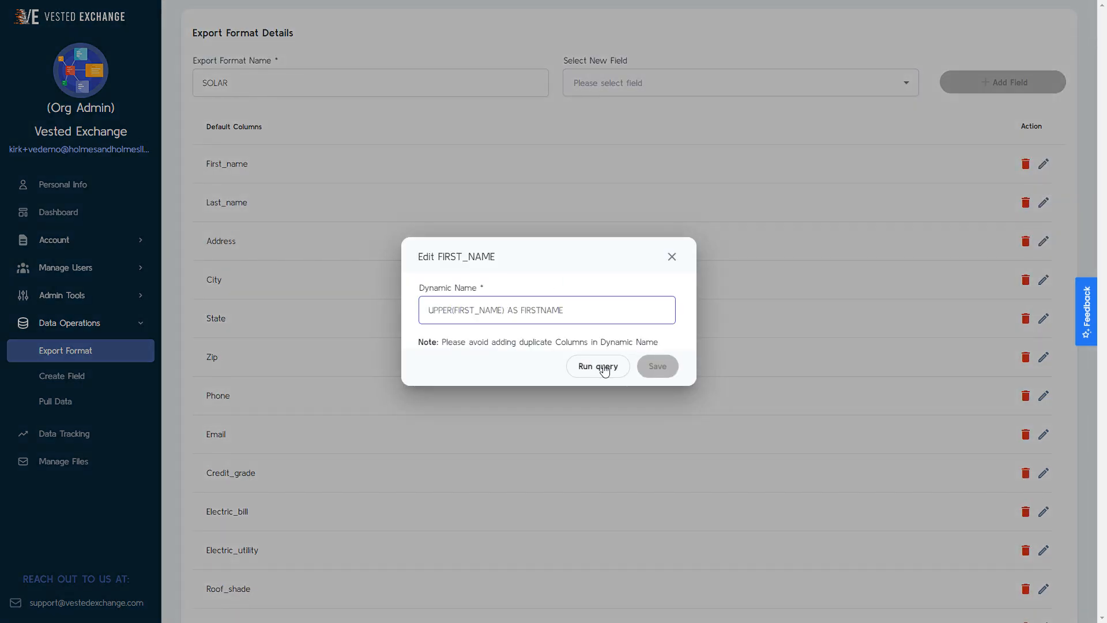
click(544, 312)
text(_NAME)
click(594, 366)
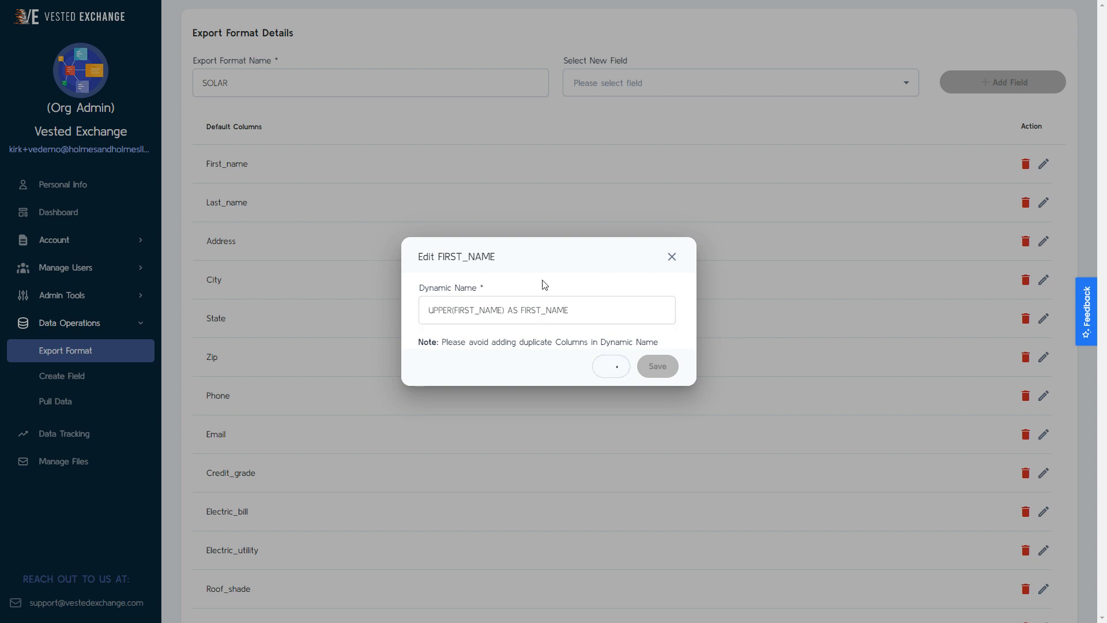
click(658, 389)
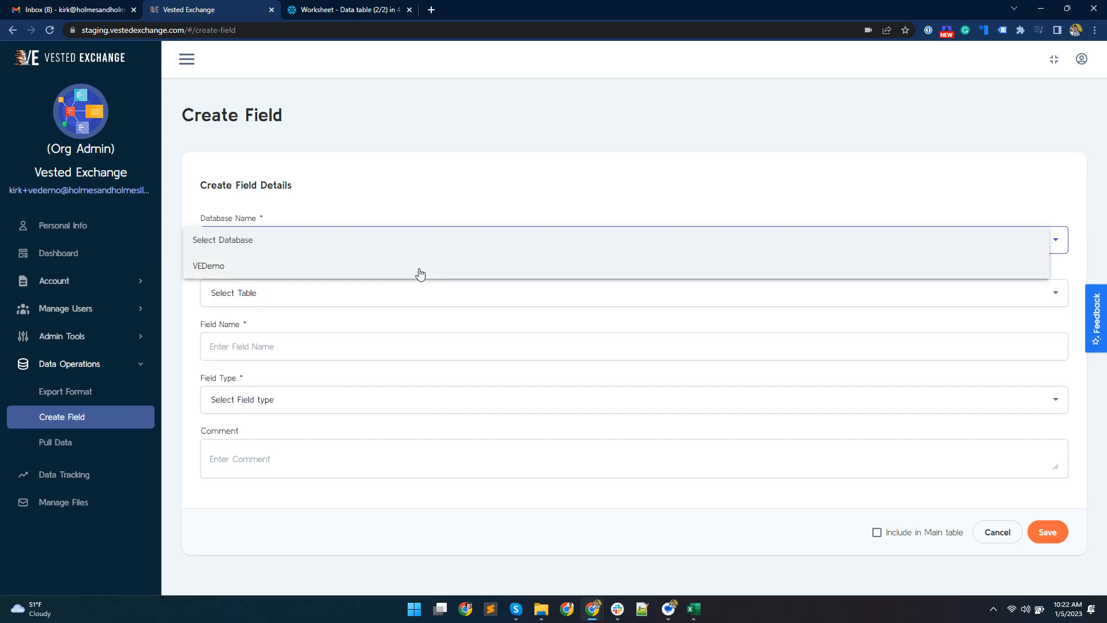
Step: Set up a new Boolean field for the DATA table of the VEDemo database, included in the Main table
click(421, 265)
click(548, 292)
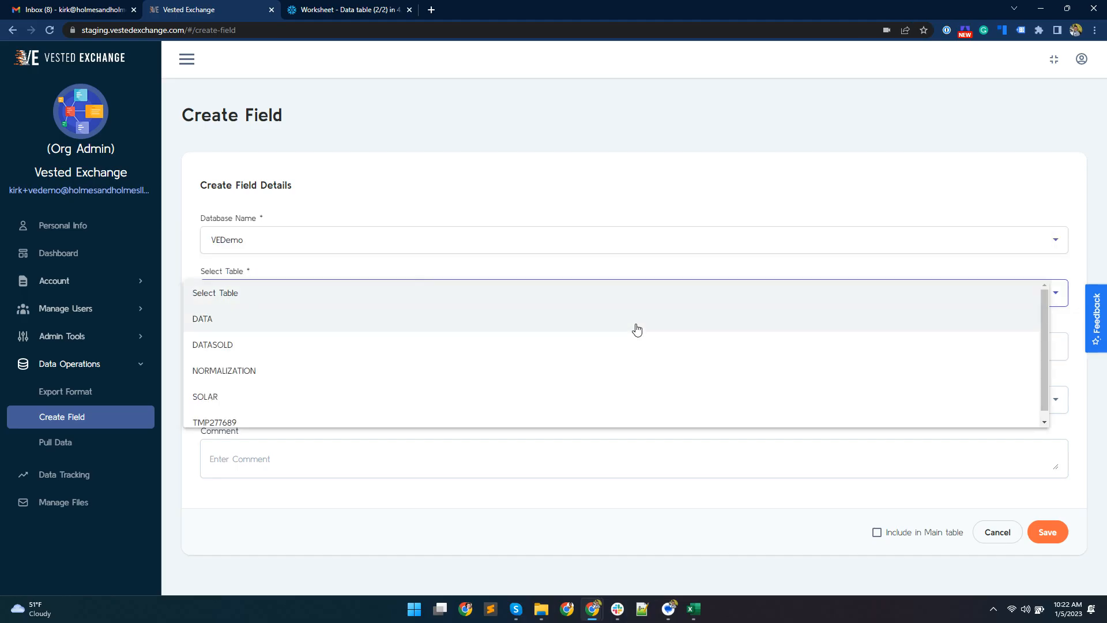
click(635, 326)
click(635, 352)
click(620, 399)
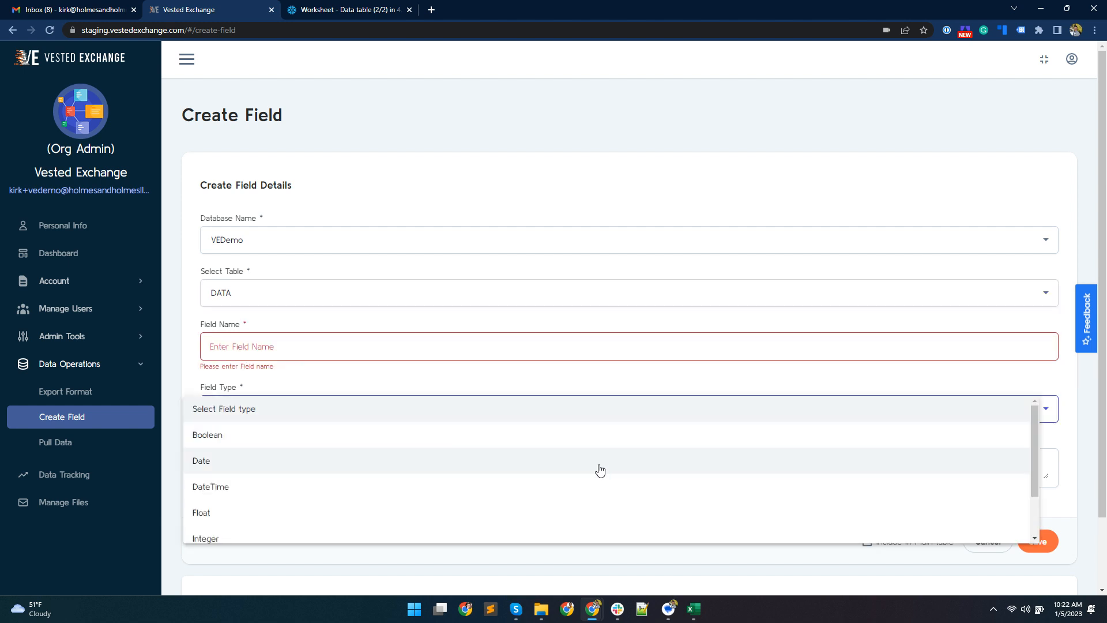
click(599, 444)
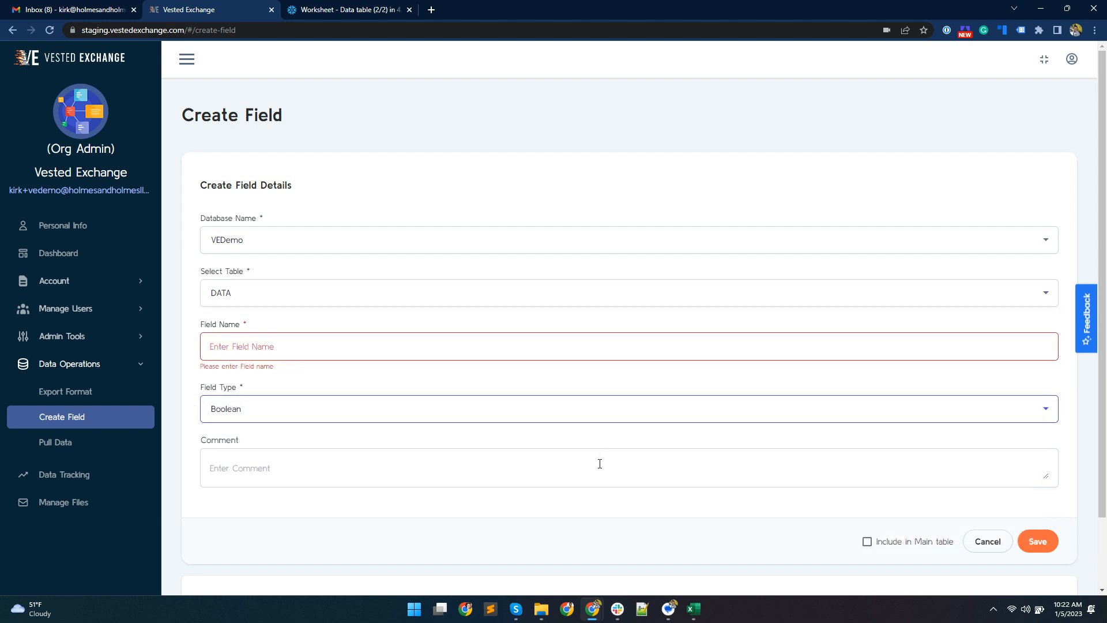
click(867, 542)
scroll(867, 547, down, 2)
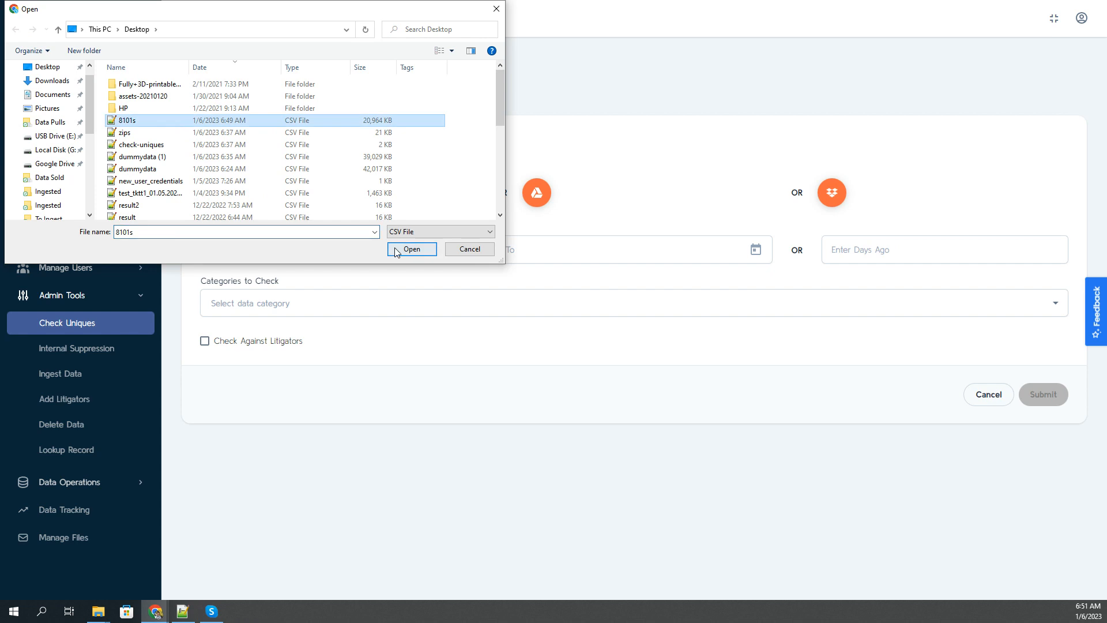
Step: Set the time range of the uniques check on 8101s.csv from 1/1/2000 to 1/6/2023
click(404, 248)
click(328, 258)
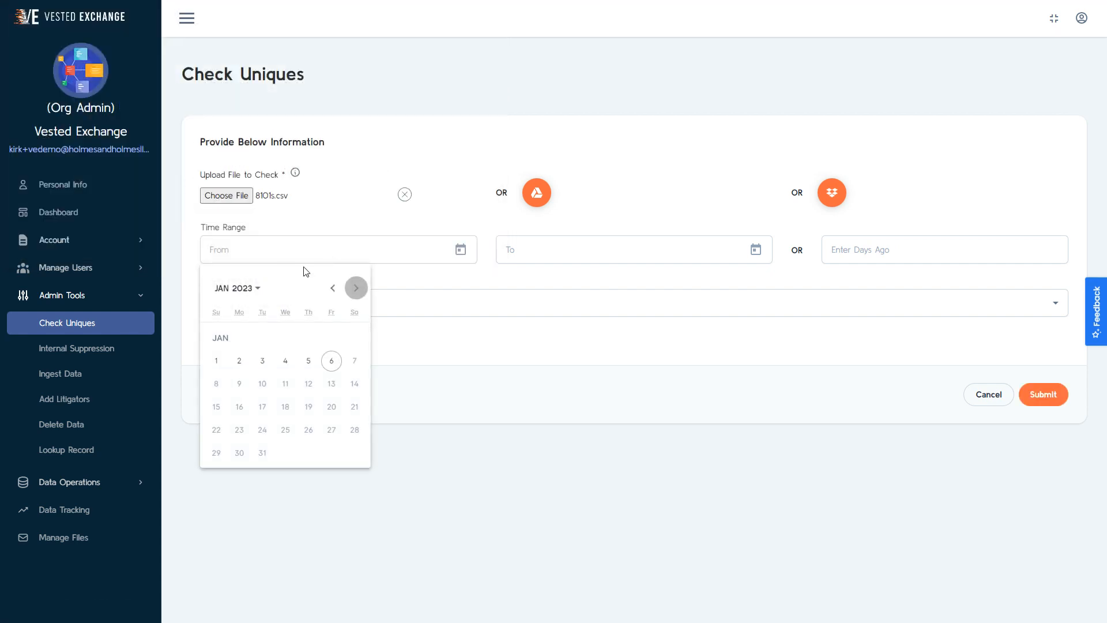
click(236, 288)
click(226, 322)
click(226, 348)
click(354, 337)
click(547, 253)
click(627, 360)
Step: Choose the SOLAR category, enable checking against litigators, and submit the uniques check
click(280, 304)
click(206, 306)
click(205, 342)
click(1047, 394)
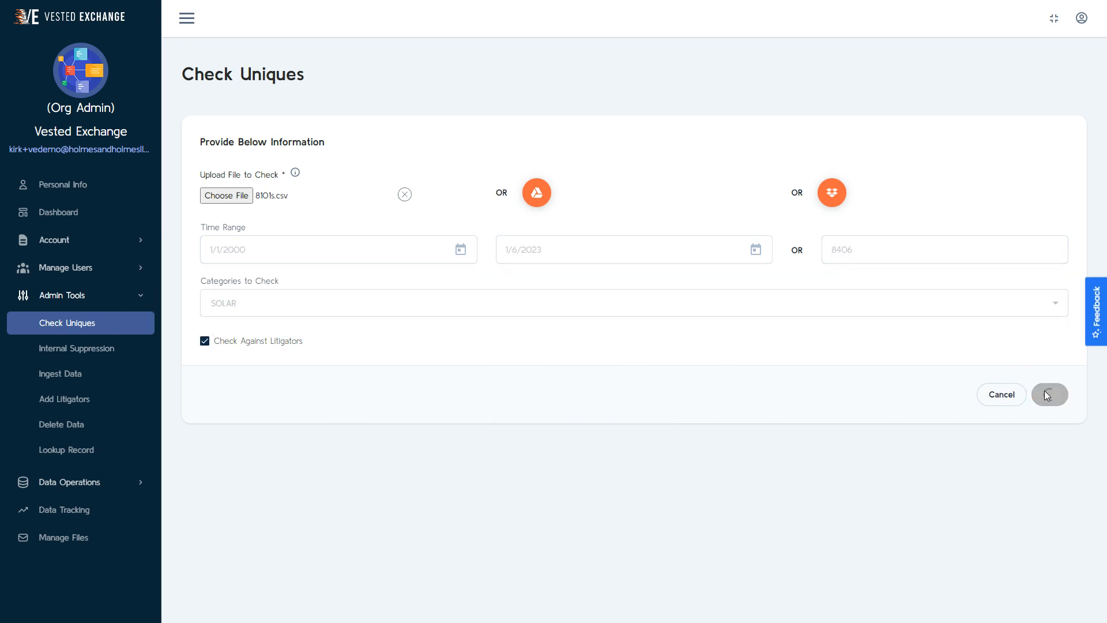
scroll(652, 523, down, 2)
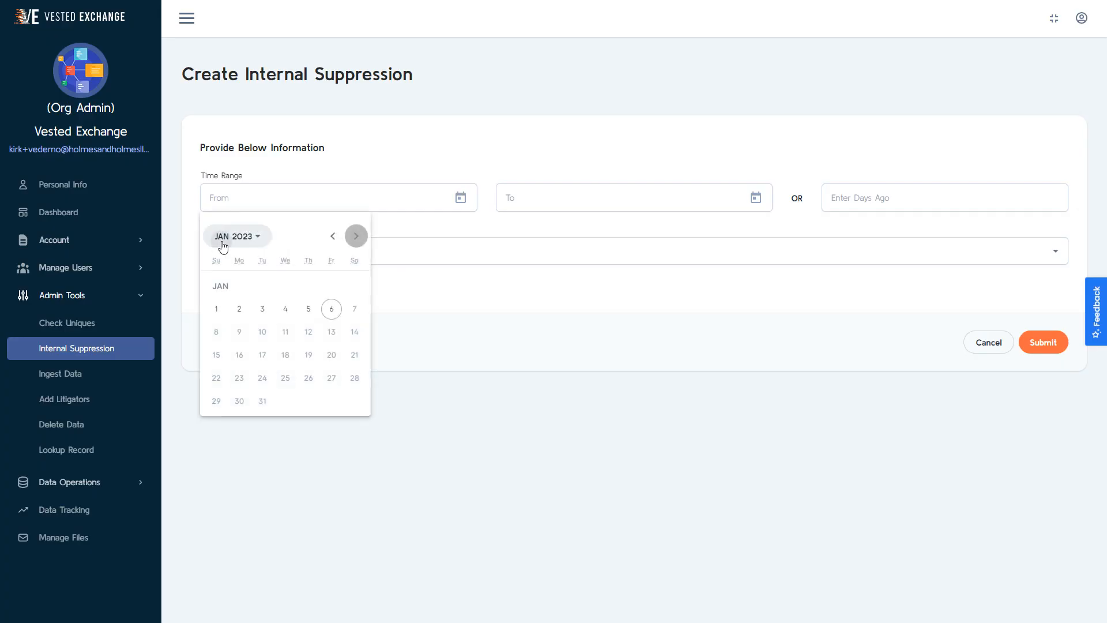
Step: Create an internal suppression starting 1/1/2000 for the SOLAR category with litigators included, and submit it
click(223, 246)
click(225, 273)
click(226, 295)
click(355, 287)
click(342, 262)
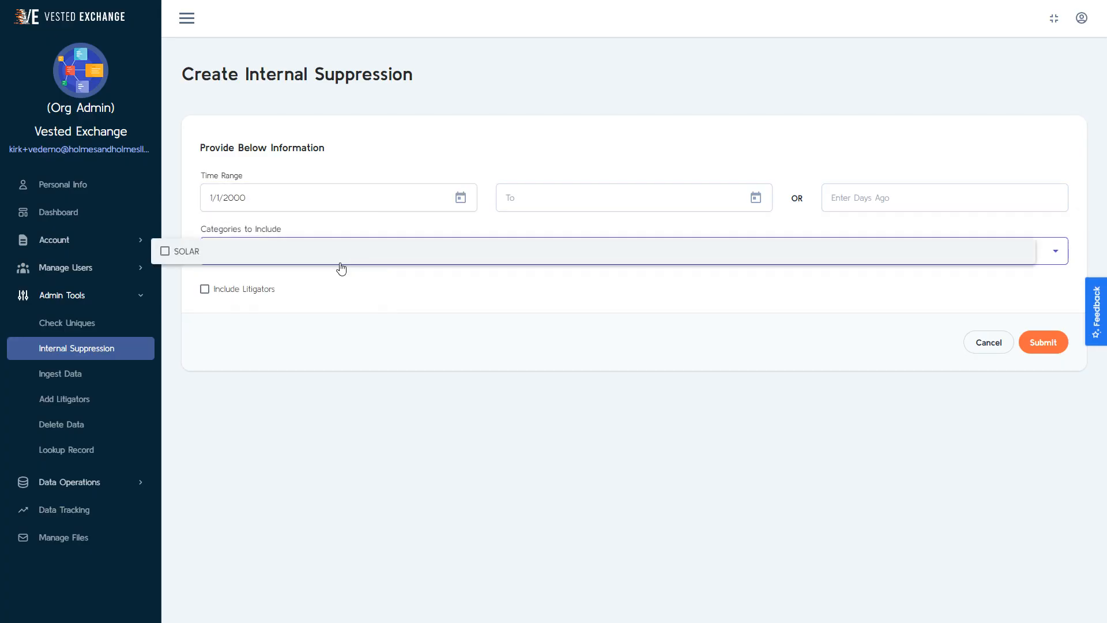
click(198, 252)
click(205, 290)
click(1042, 345)
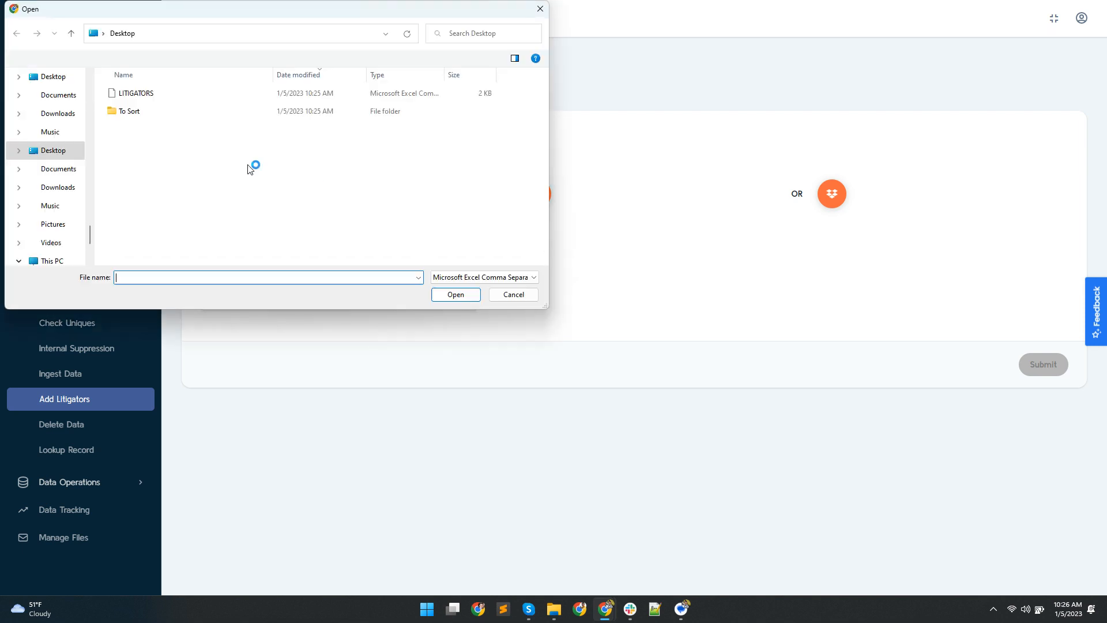
Step: Upload the LITIGATORS file from the Desktop to add multiple litigator phone numbers at once
double_click(144, 96)
click(1044, 364)
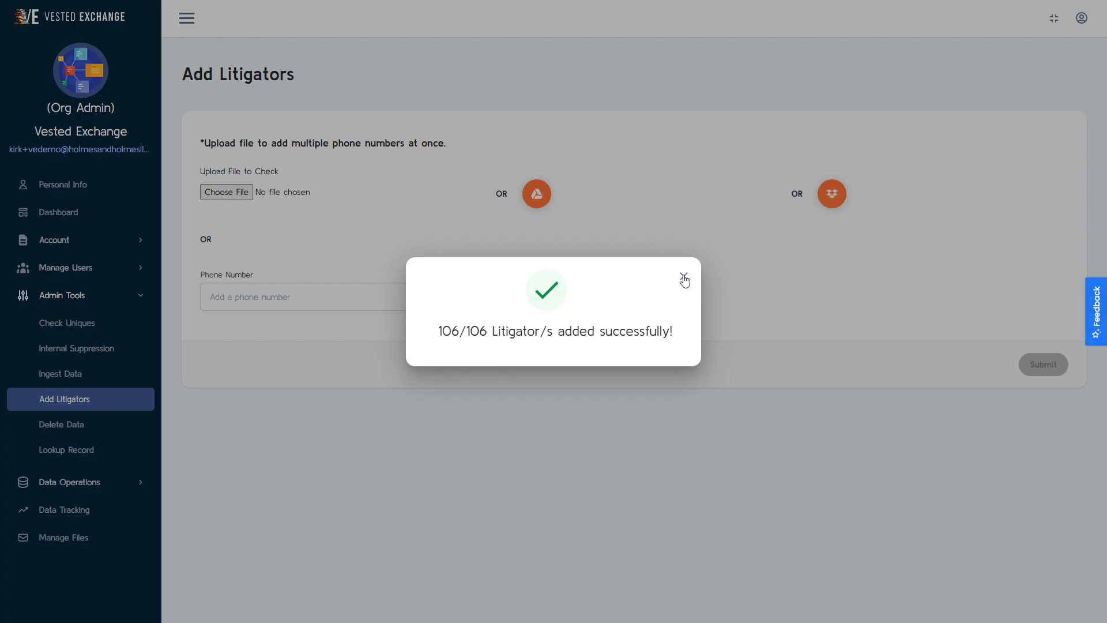
click(684, 278)
Step: Add a single litigator by entering and submitting their phone number
click(363, 294)
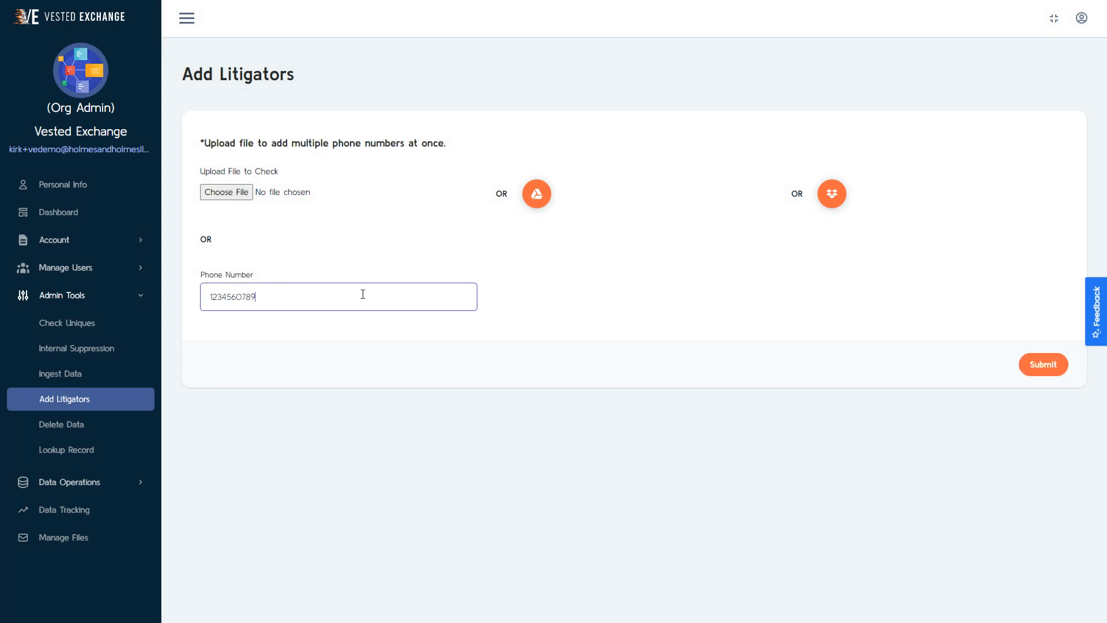
click(1038, 367)
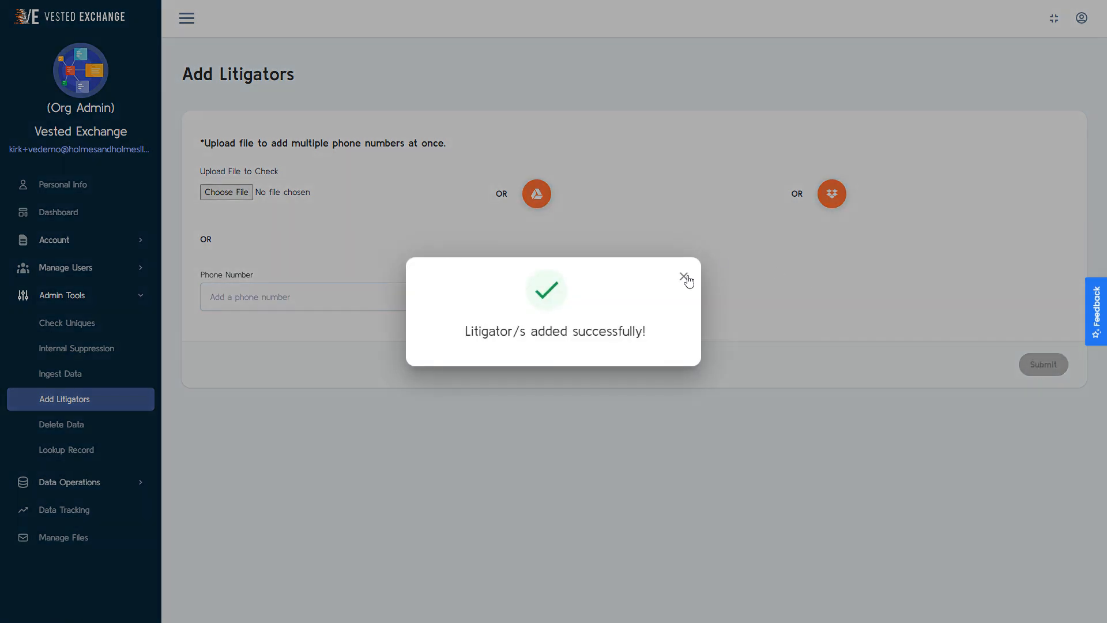
click(685, 277)
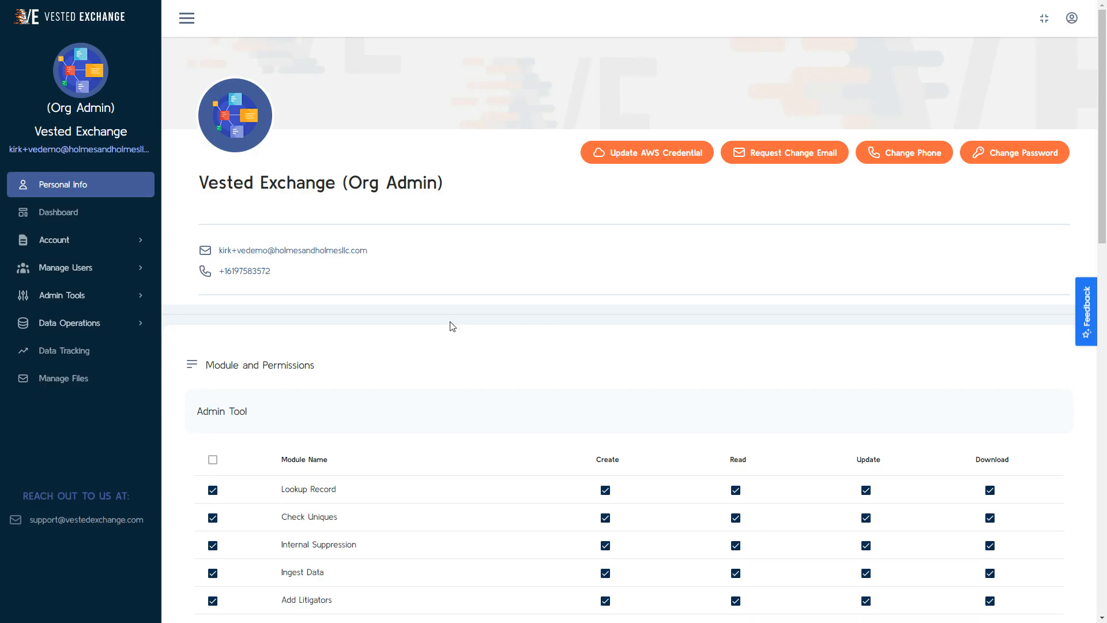
Step: Review the module permissions in Personal Info and the usage and module sections of the Dashboard
scroll(453, 324, down, 6)
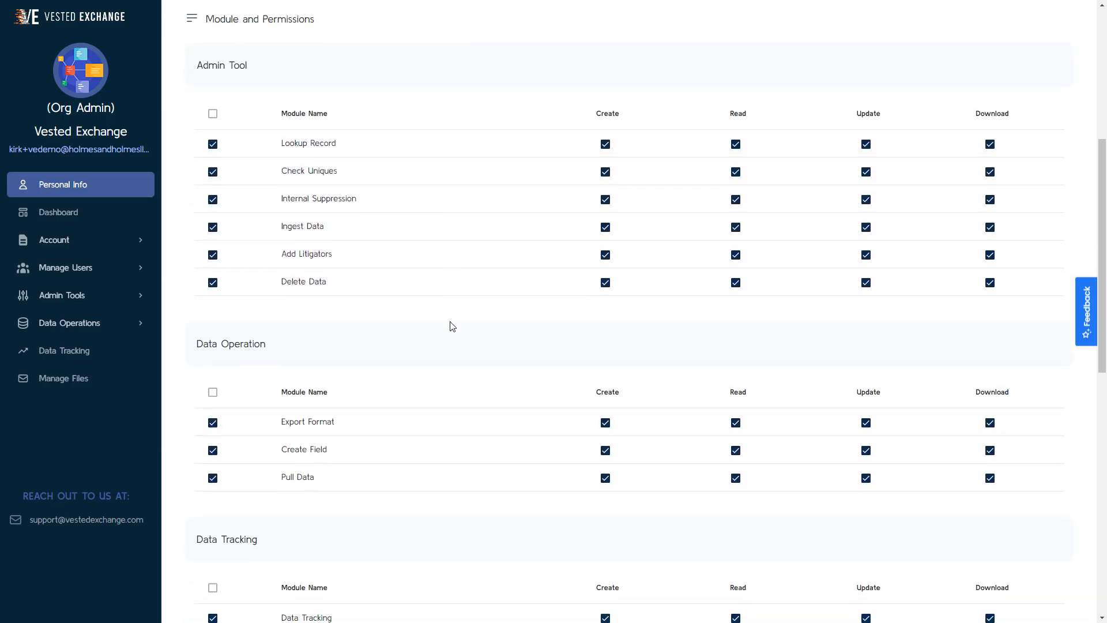
scroll(453, 326, down, 9)
scroll(452, 327, down, 3)
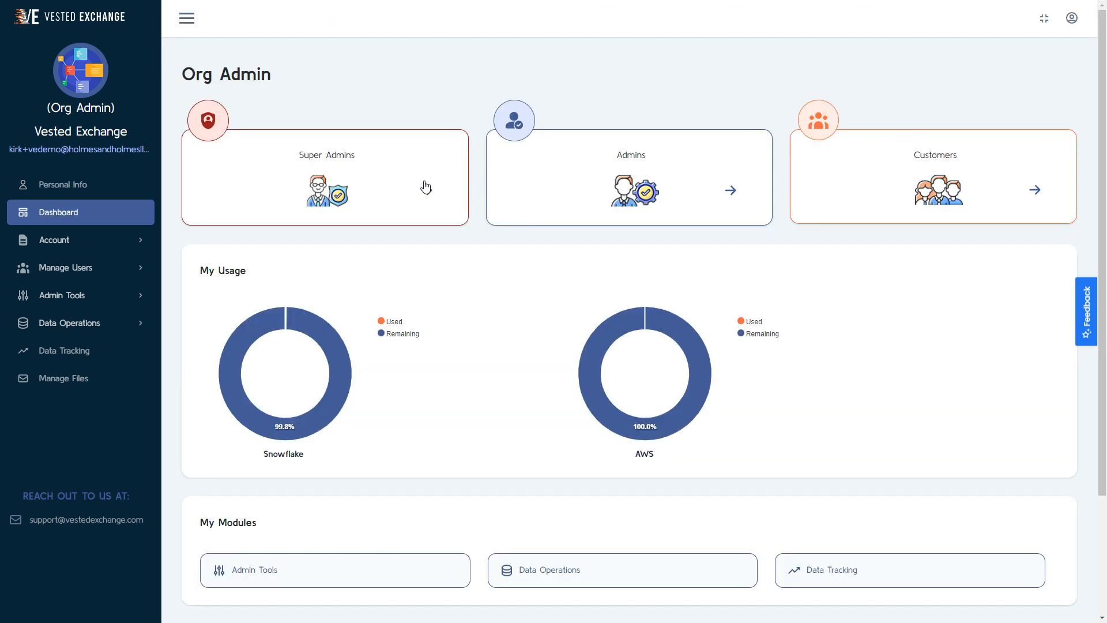
scroll(828, 288, down, 3)
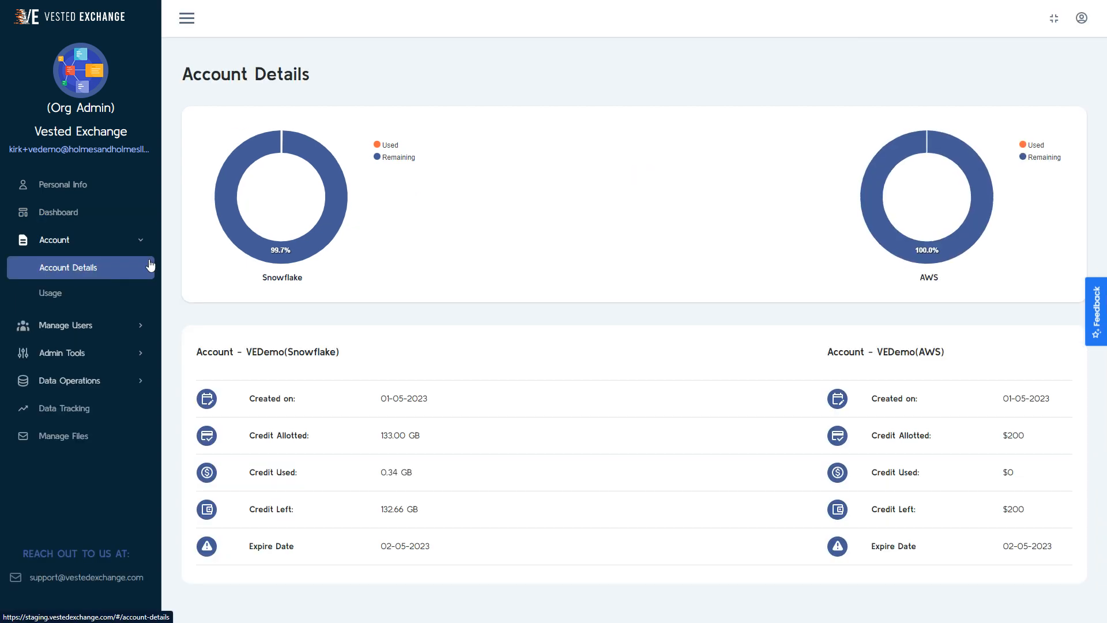
Step: Review the Account Details, the Snowflake usage charts and the AWS usage of the VEDemo account
mouse_move(291, 254)
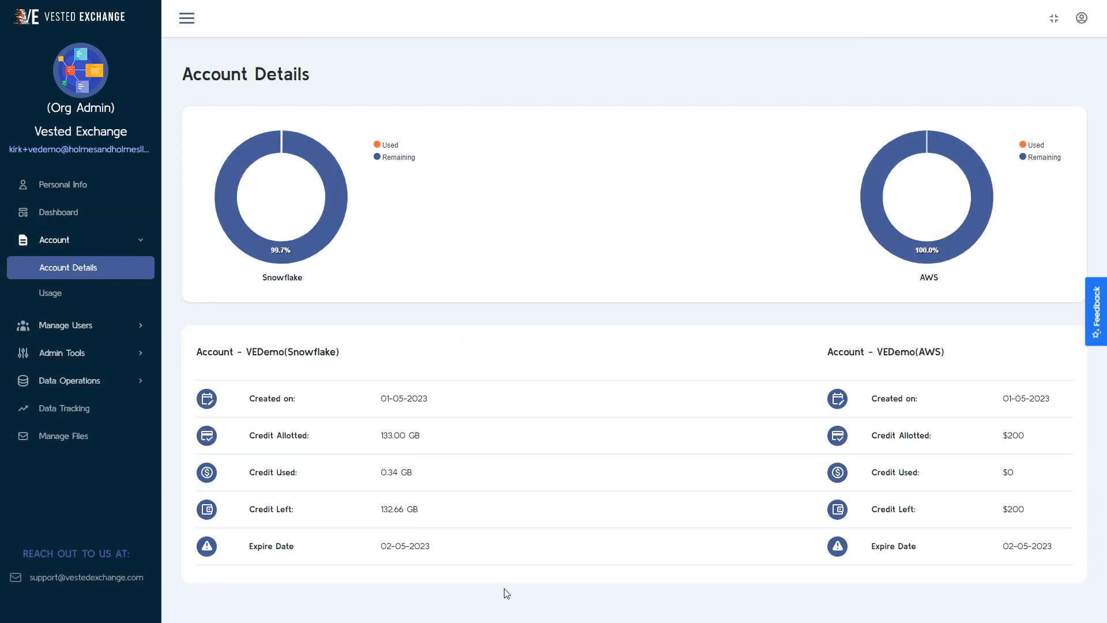
click(81, 293)
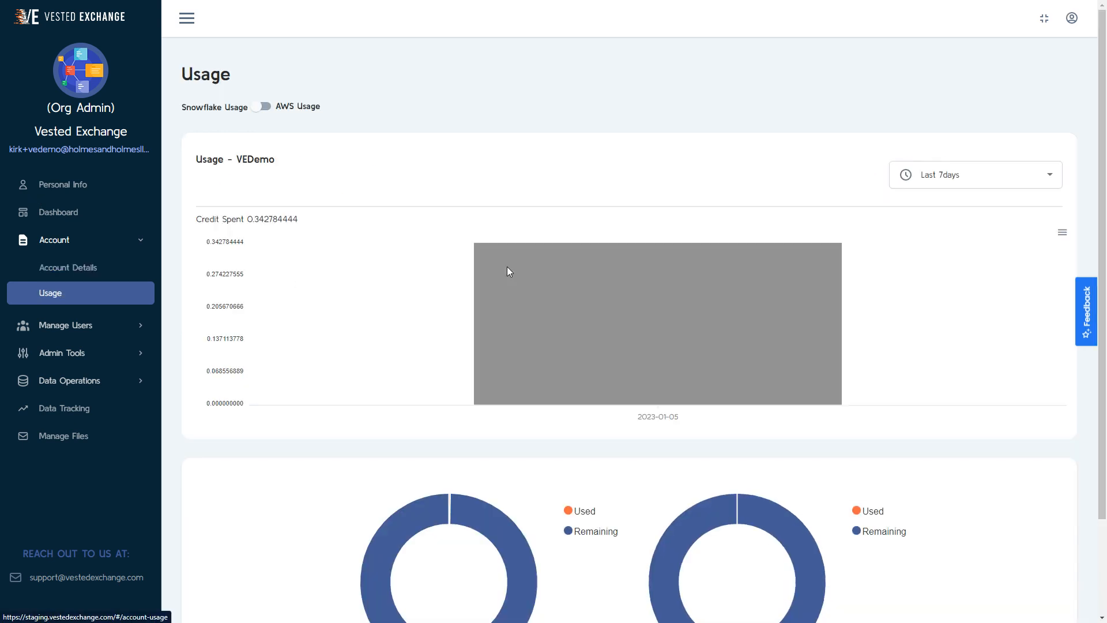
mouse_move(688, 271)
scroll(688, 271, down, 2)
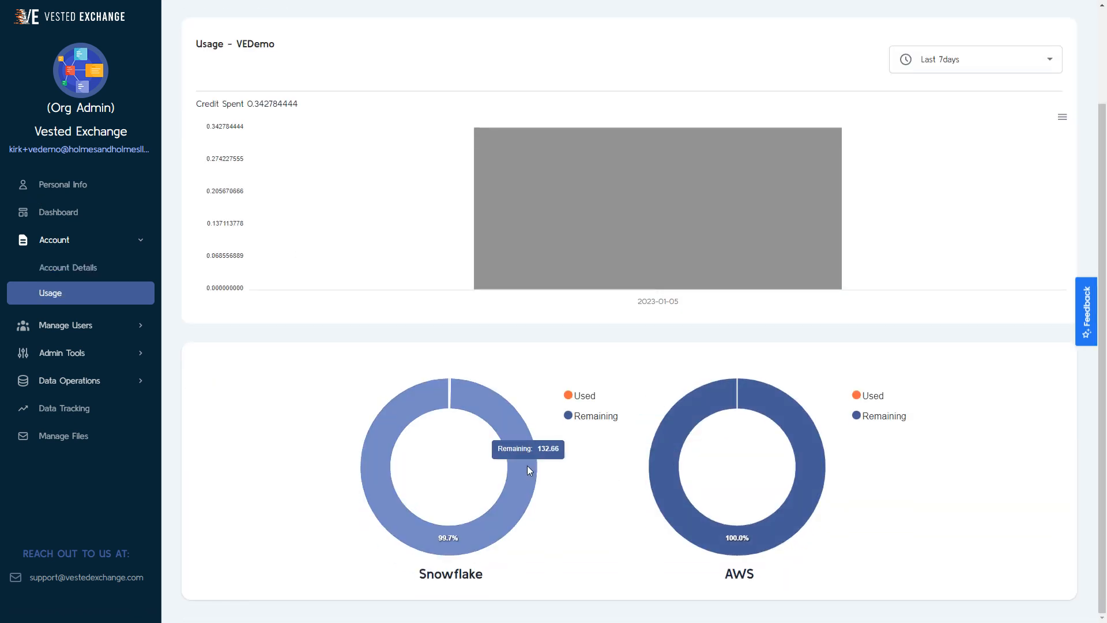
scroll(527, 466, up, 2)
click(260, 106)
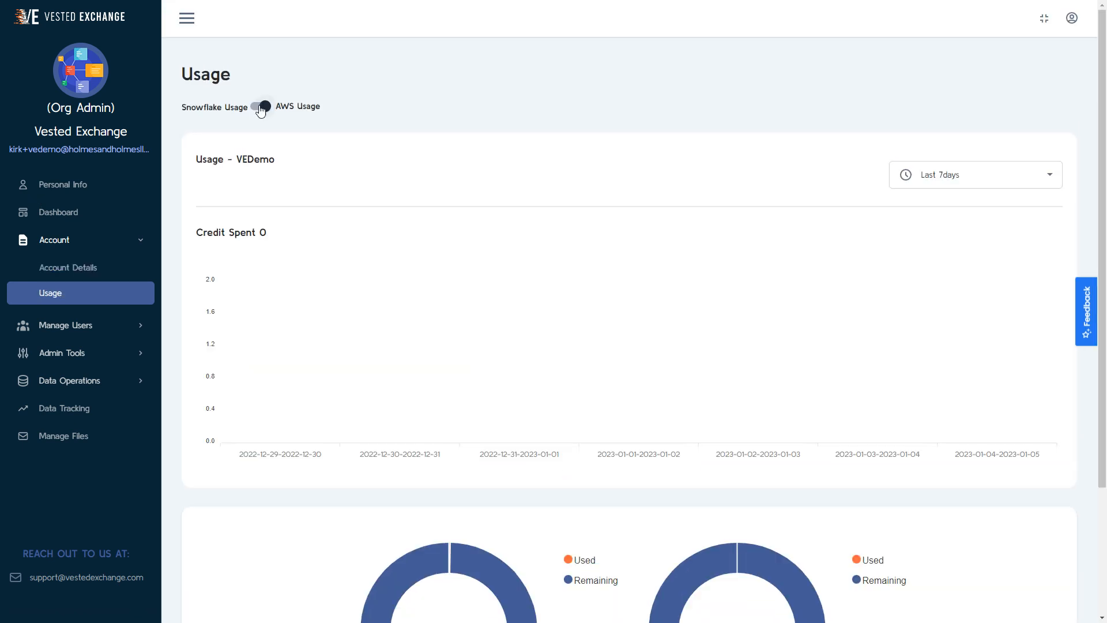